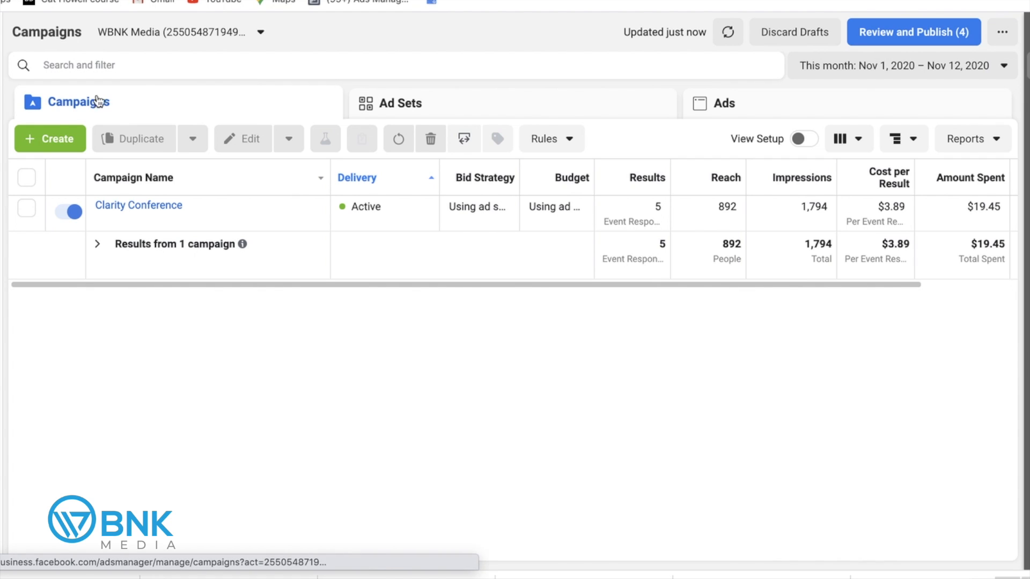
Start a new campaign with the Traffic objective.
{"action": "left_click", "coordinate": [60, 141]}
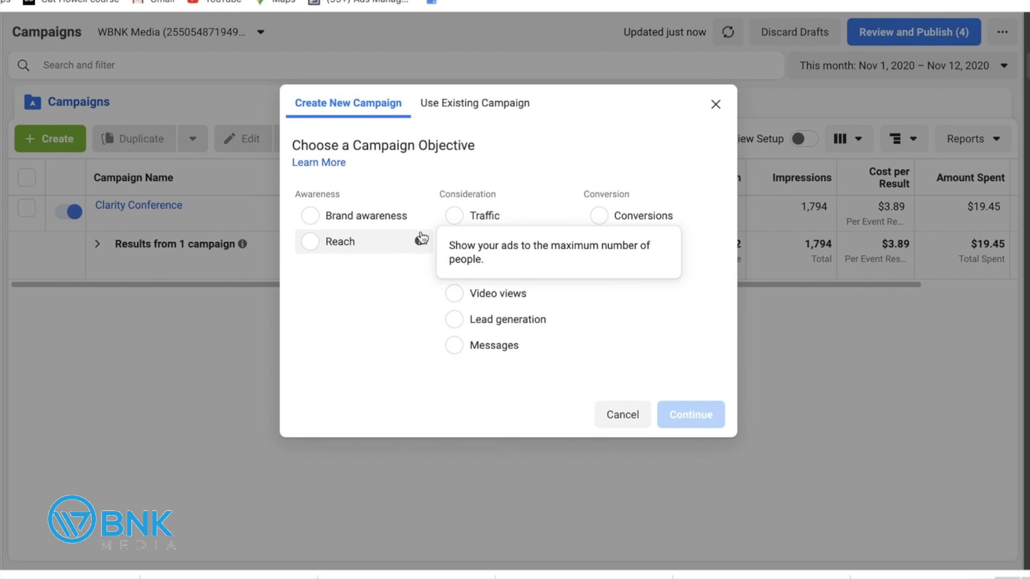
{"action": "left_click", "coordinate": [464, 219]}
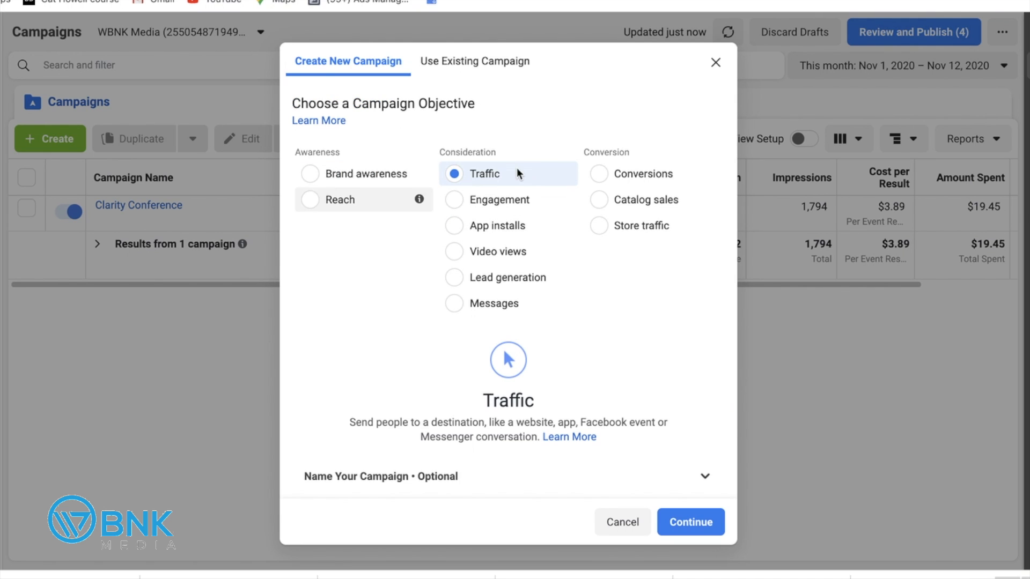
{"action": "mouse_move", "coordinate": [420, 174]}
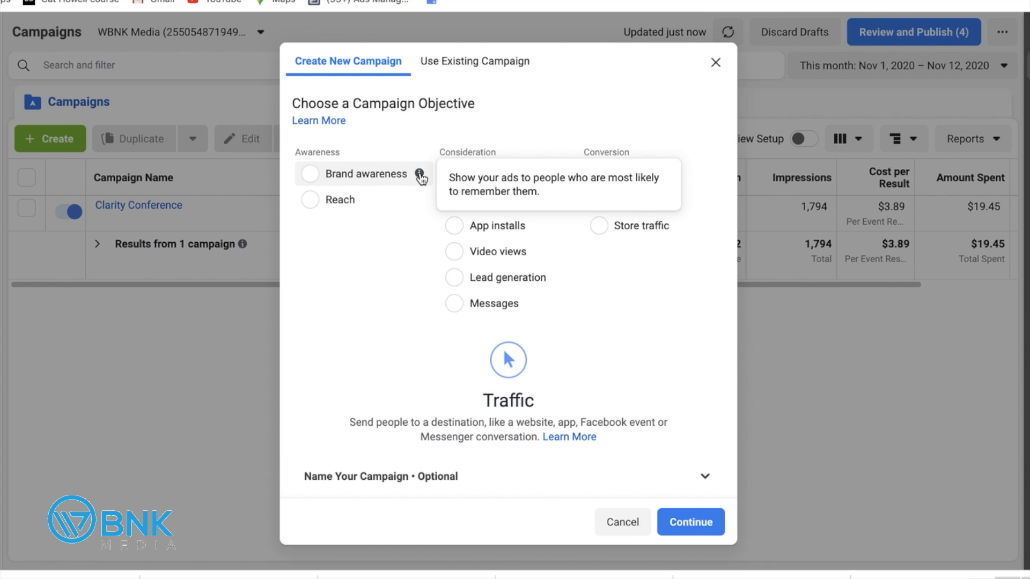
{"action": "mouse_move", "coordinate": [419, 202]}
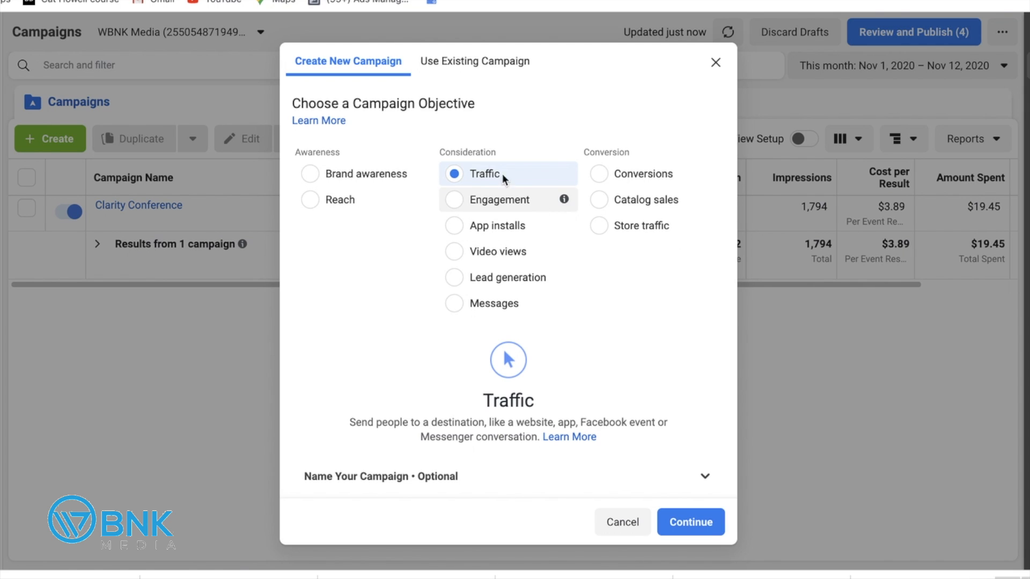
{"action": "scroll", "coordinate": [389, 328], "scroll_direction": "down", "scroll_amount": 1}
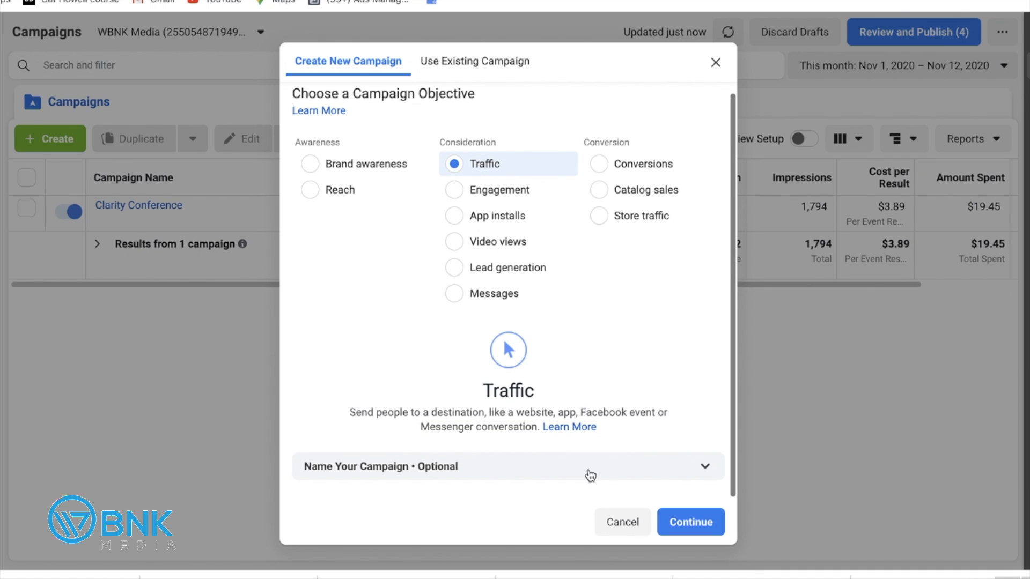
Name the campaign WBNK_Traffic and create it.
{"action": "left_click", "coordinate": [635, 473]}
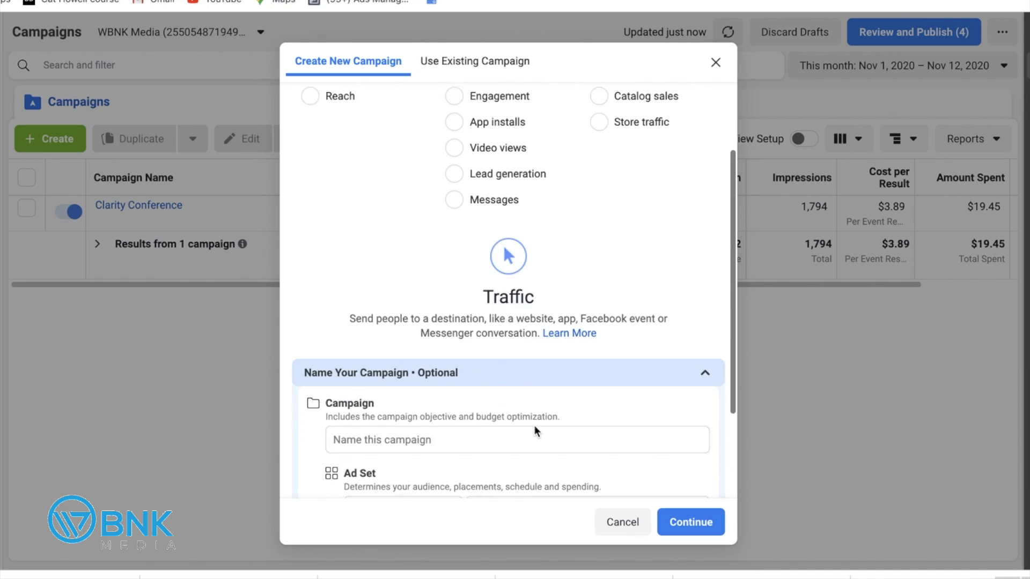
{"action": "left_click", "coordinate": [396, 316]}
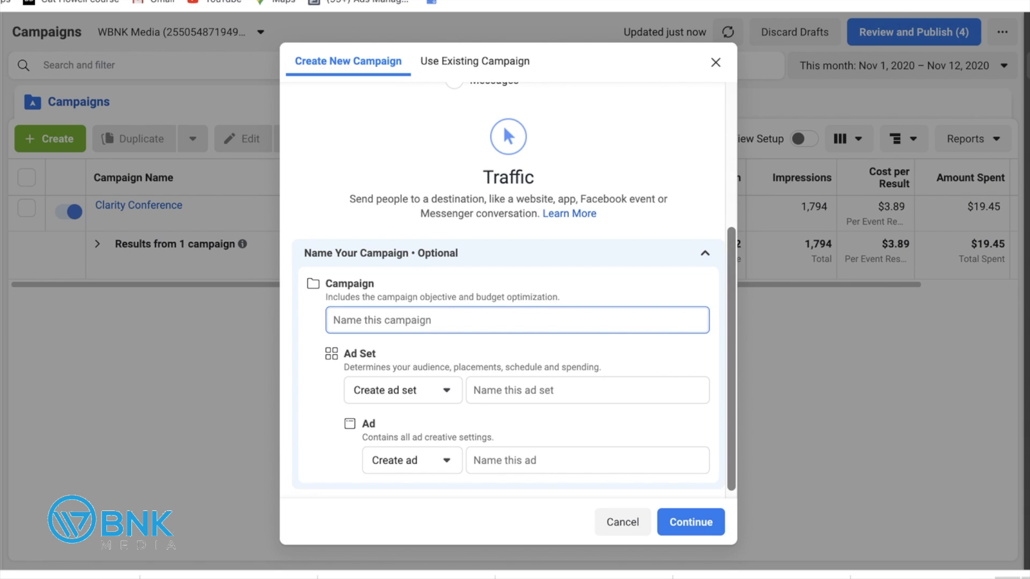
{"action": "type", "text": "WBNK_T"}
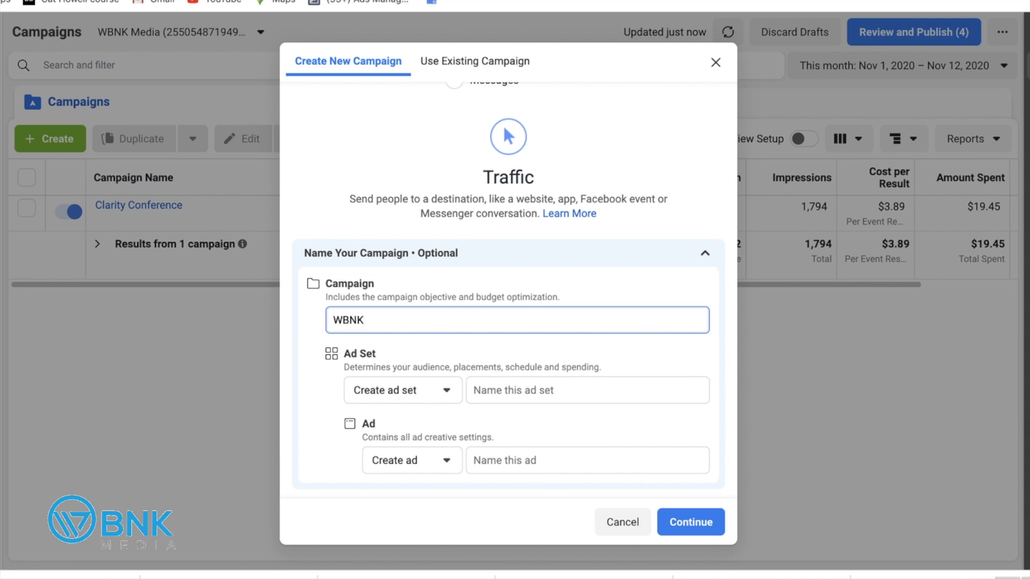
{"action": "type", "text": "raffic"}
{"action": "left_click", "coordinate": [692, 523]}
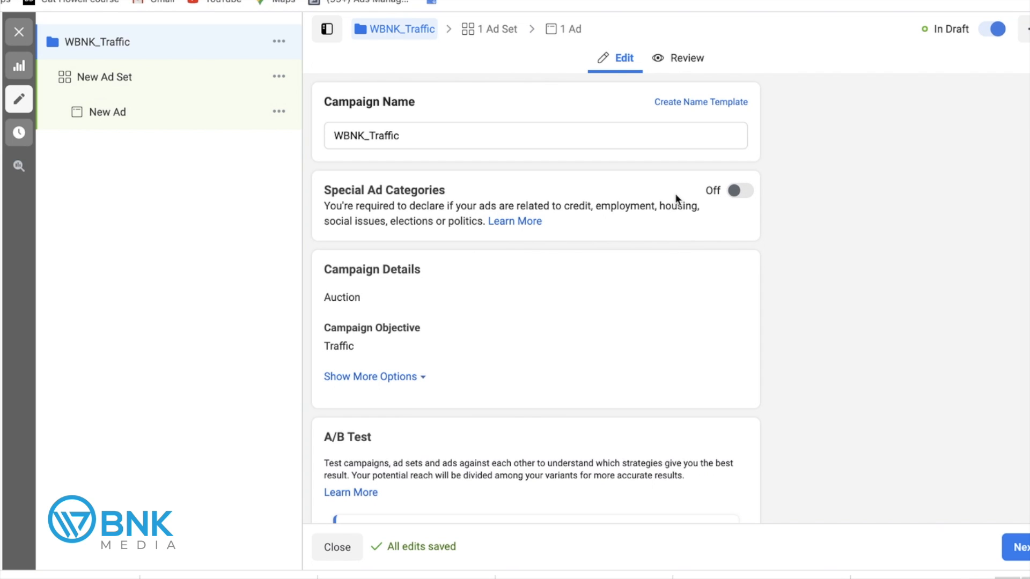
Leave Special Ad Categories switched off and continue to the New Ad Set settings.
{"action": "left_click", "coordinate": [743, 193]}
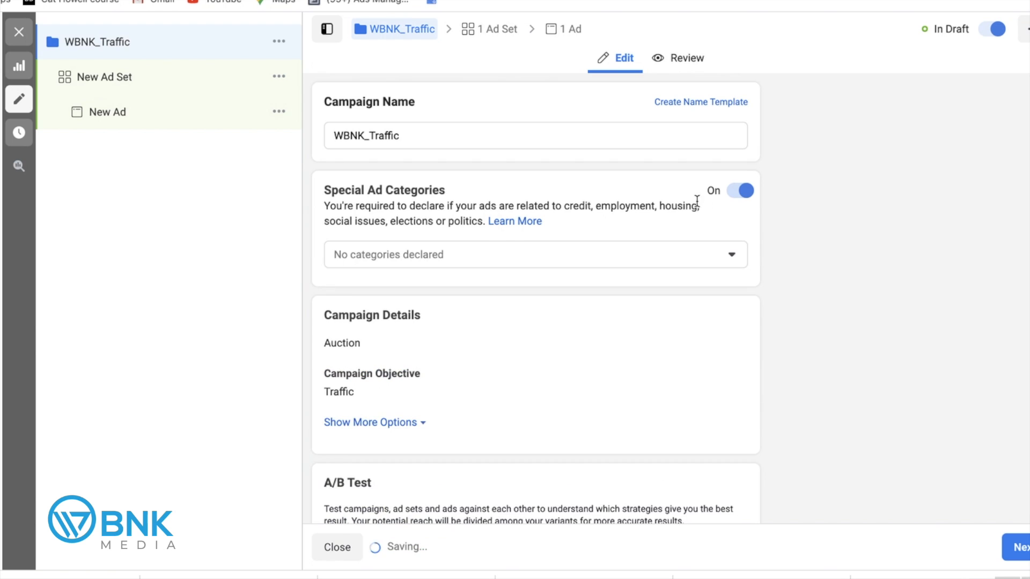
{"action": "left_click", "coordinate": [653, 256]}
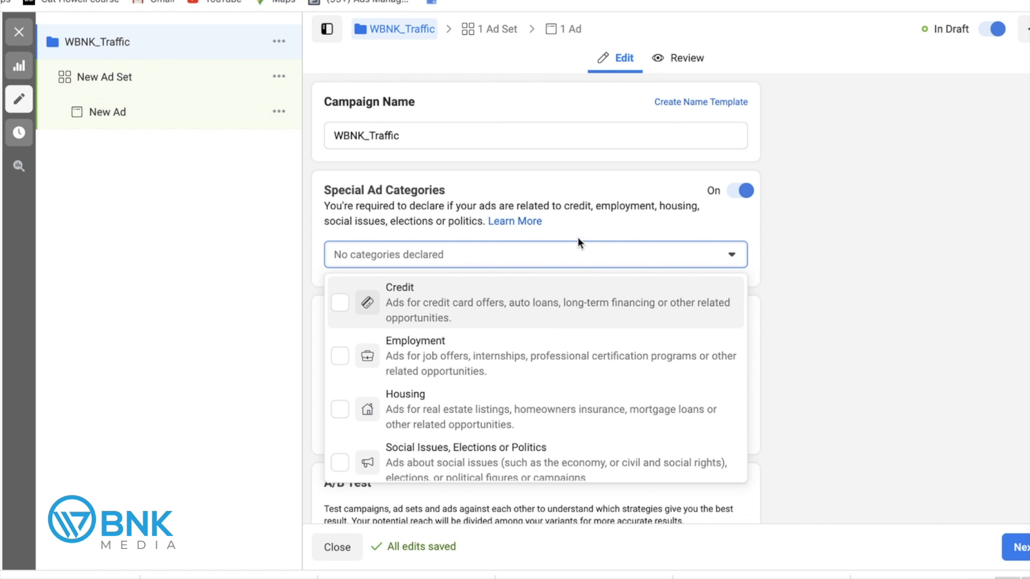
{"action": "left_click", "coordinate": [744, 194]}
{"action": "scroll", "coordinate": [685, 250], "scroll_direction": "down", "scroll_amount": 4}
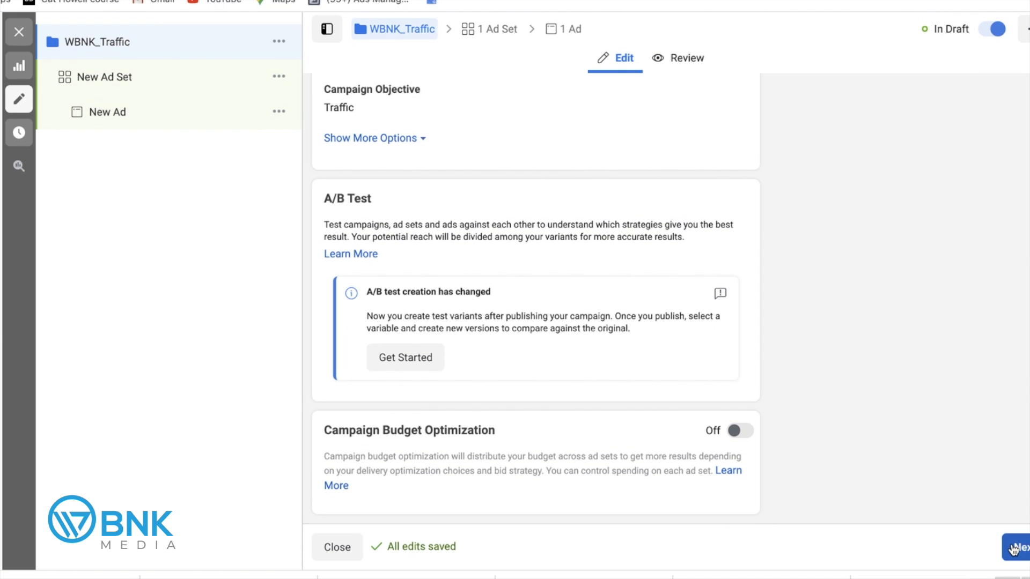
{"action": "left_click", "coordinate": [1022, 550]}
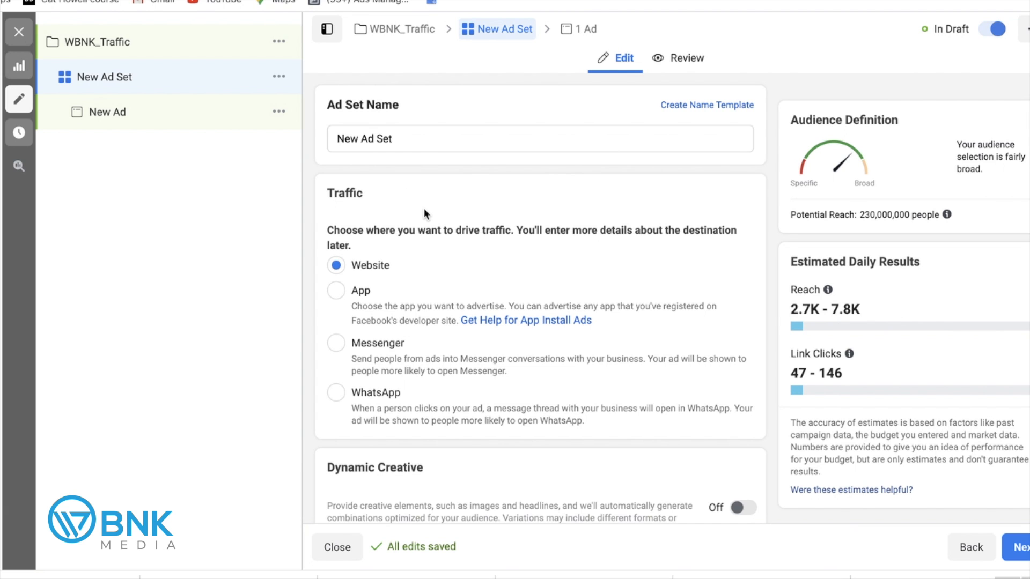
Scroll past the Traffic, Dynamic Creative and Offer sections to the $20.00 daily budget.
{"action": "scroll", "coordinate": [424, 220], "scroll_direction": "down", "scroll_amount": 1}
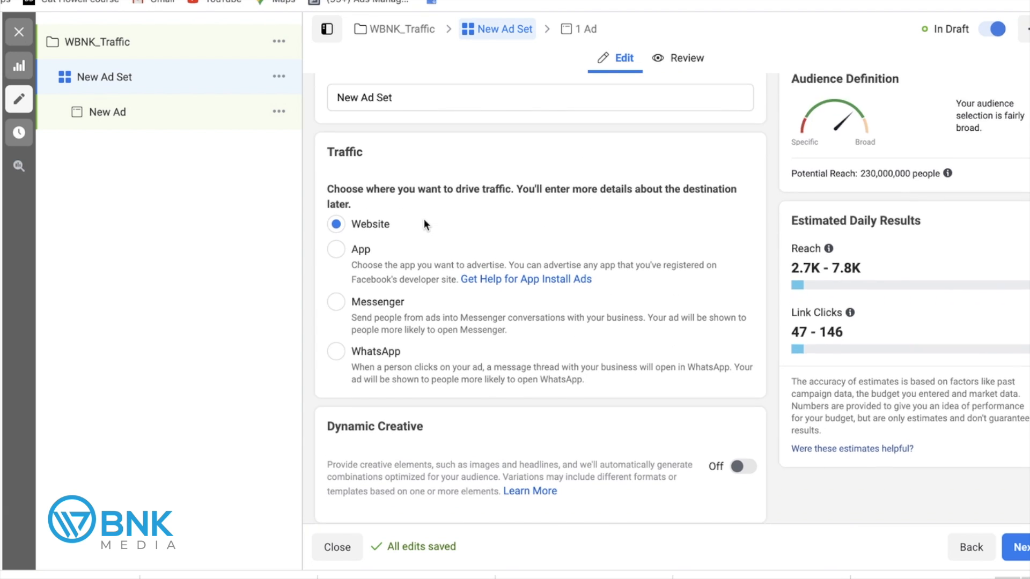
{"action": "scroll", "coordinate": [446, 162], "scroll_direction": "up", "scroll_amount": 1}
{"action": "scroll", "coordinate": [440, 179], "scroll_direction": "down", "scroll_amount": 1}
{"action": "scroll", "coordinate": [440, 182], "scroll_direction": "down", "scroll_amount": 2}
{"action": "scroll", "coordinate": [437, 185], "scroll_direction": "up", "scroll_amount": 3}
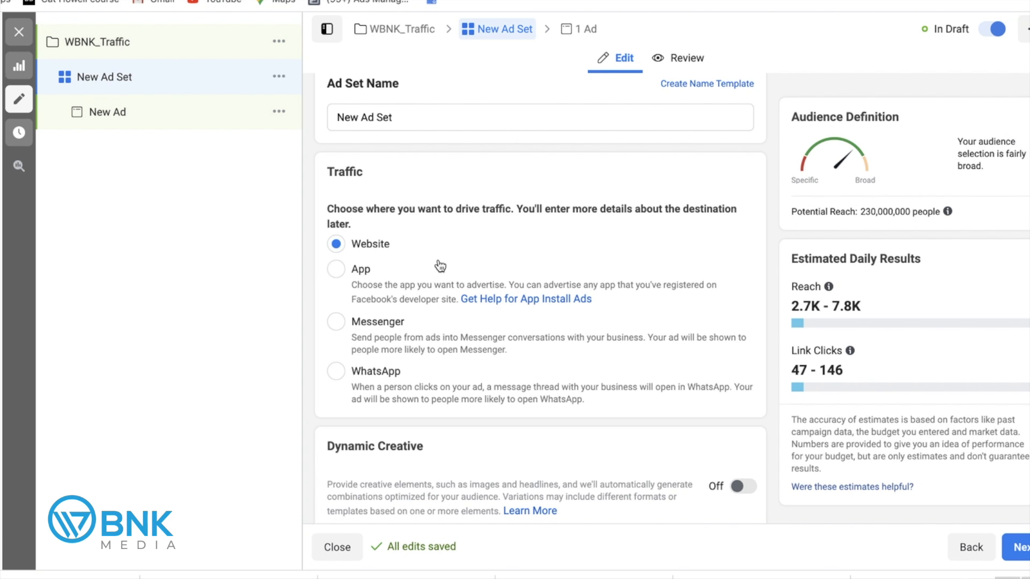
{"action": "scroll", "coordinate": [439, 254], "scroll_direction": "down", "scroll_amount": 1}
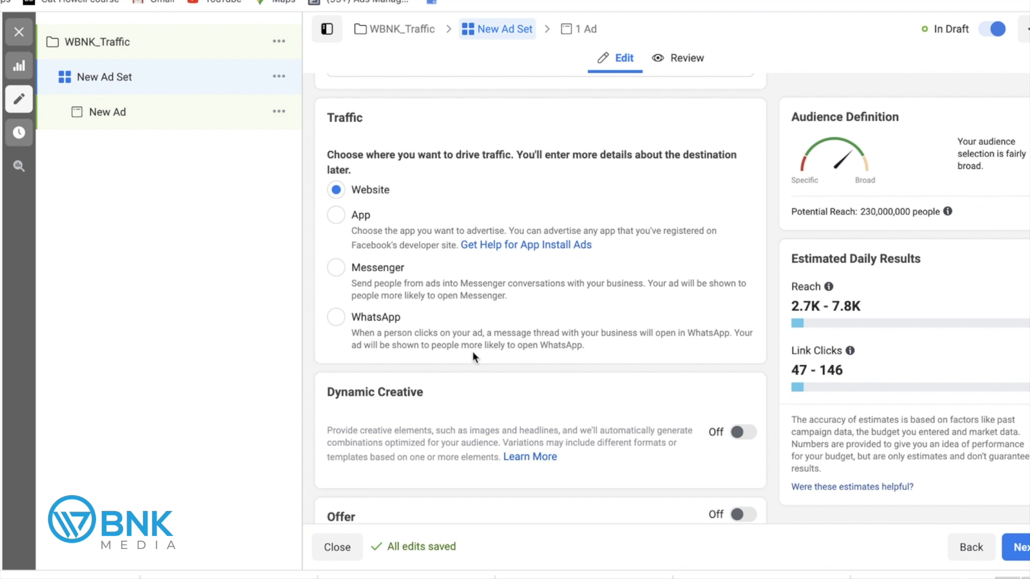
{"action": "scroll", "coordinate": [472, 352], "scroll_direction": "down", "scroll_amount": 1}
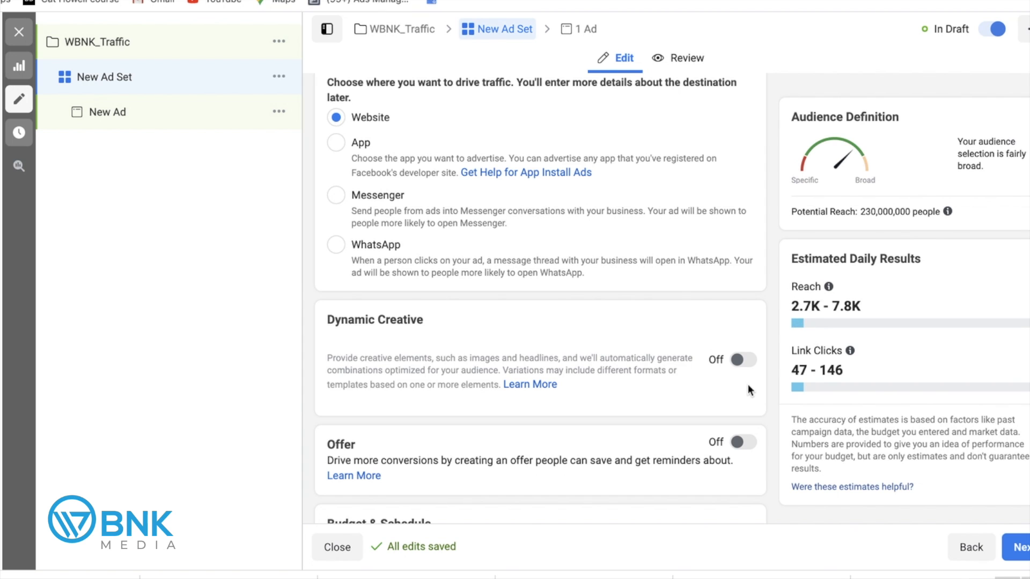
{"action": "scroll", "coordinate": [745, 375], "scroll_direction": "down", "scroll_amount": 3}
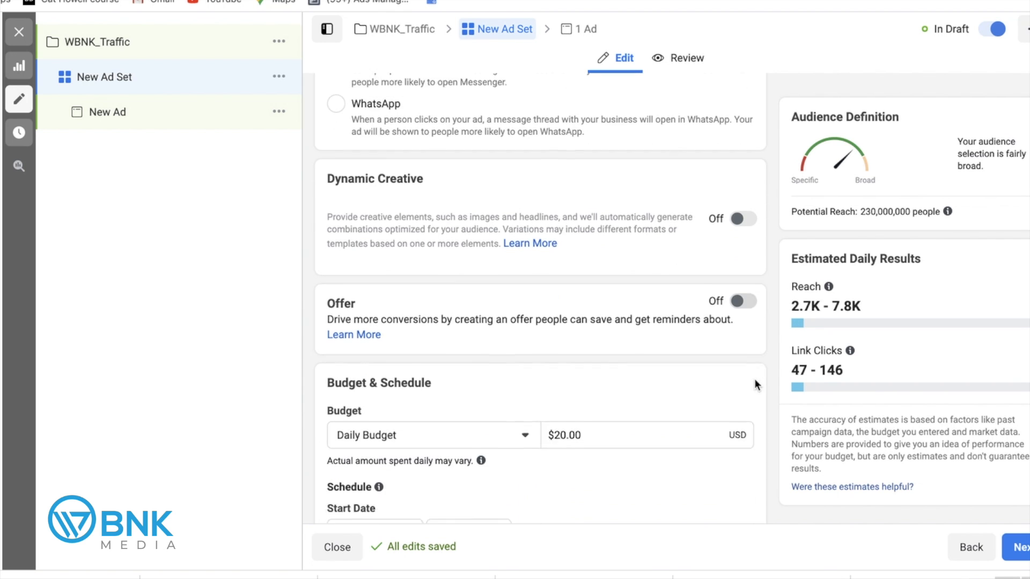
{"action": "scroll", "coordinate": [745, 370], "scroll_direction": "down", "scroll_amount": 1}
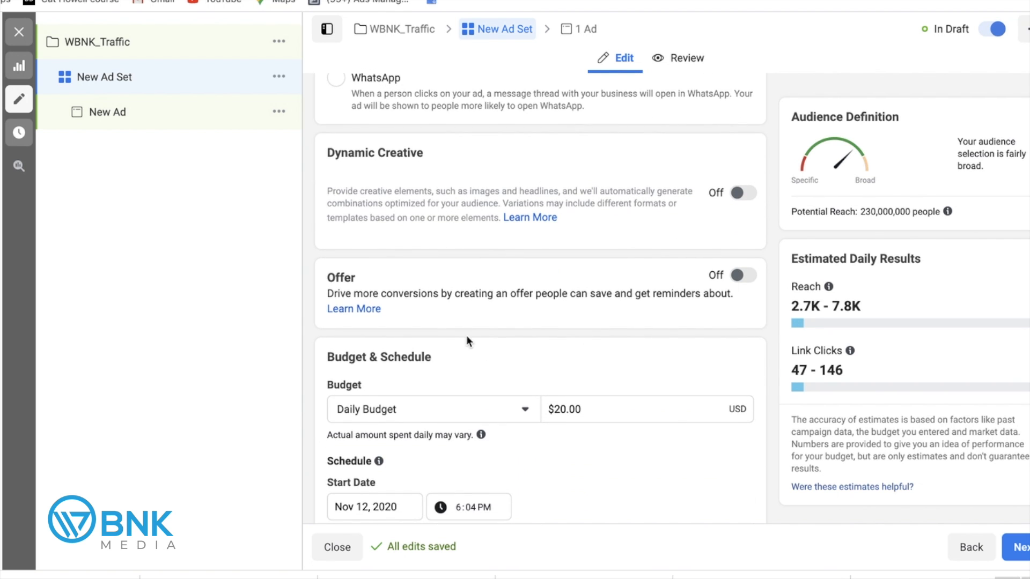
{"action": "scroll", "coordinate": [532, 317], "scroll_direction": "down", "scroll_amount": 3}
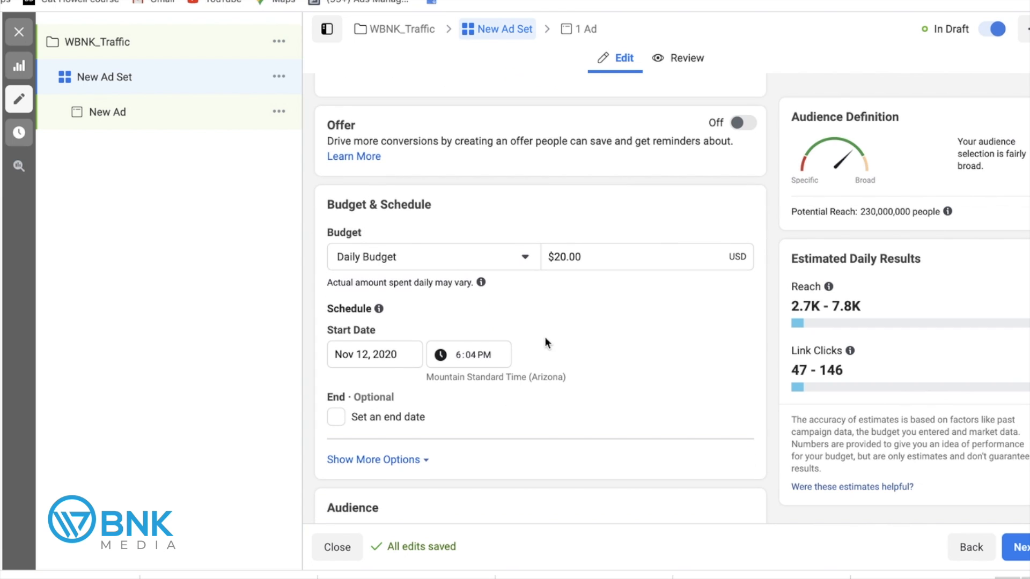
{"action": "left_click", "coordinate": [523, 257]}
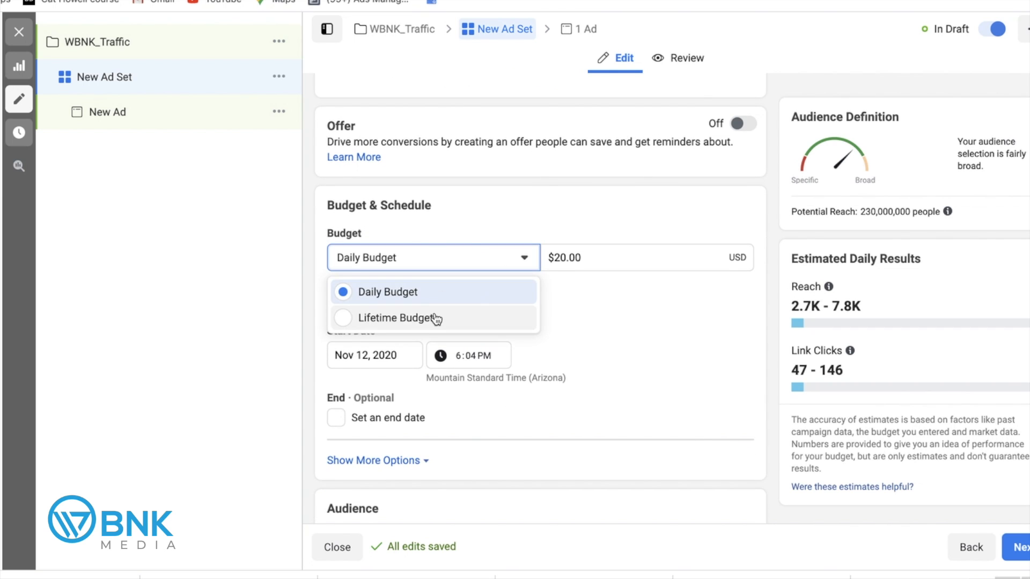
{"action": "left_click", "coordinate": [488, 209]}
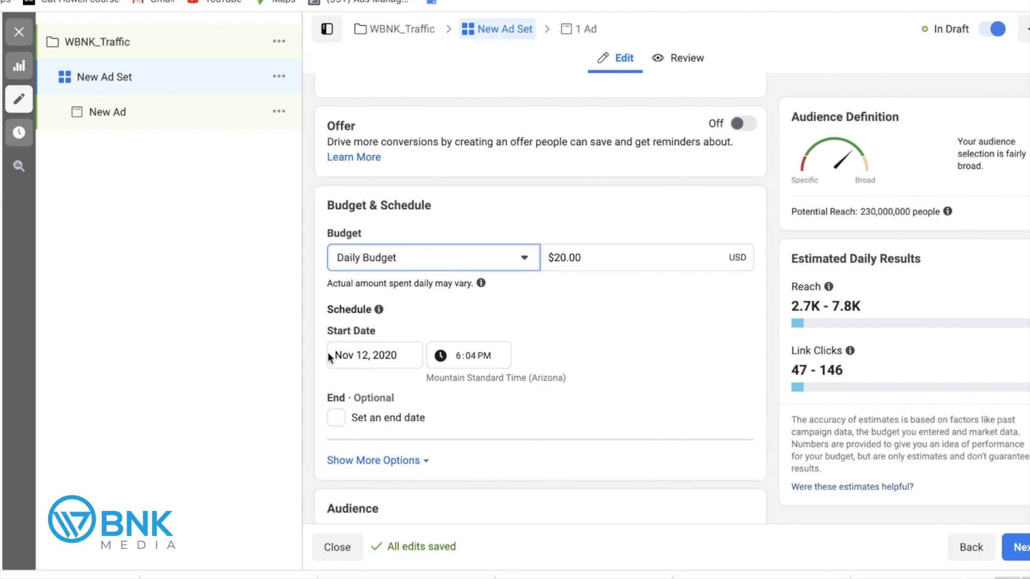
{"action": "left_click", "coordinate": [343, 354]}
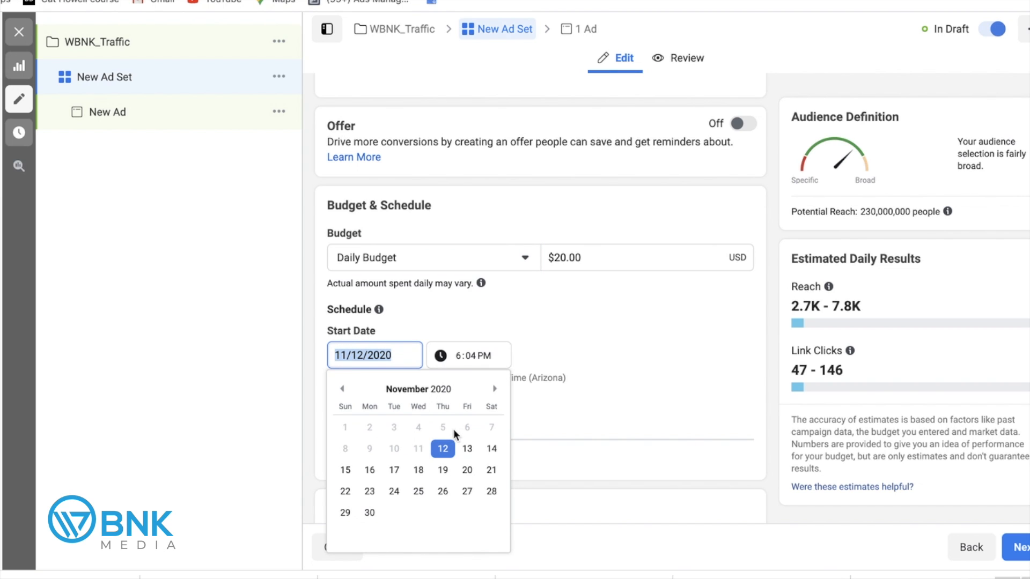
{"action": "left_click", "coordinate": [370, 471]}
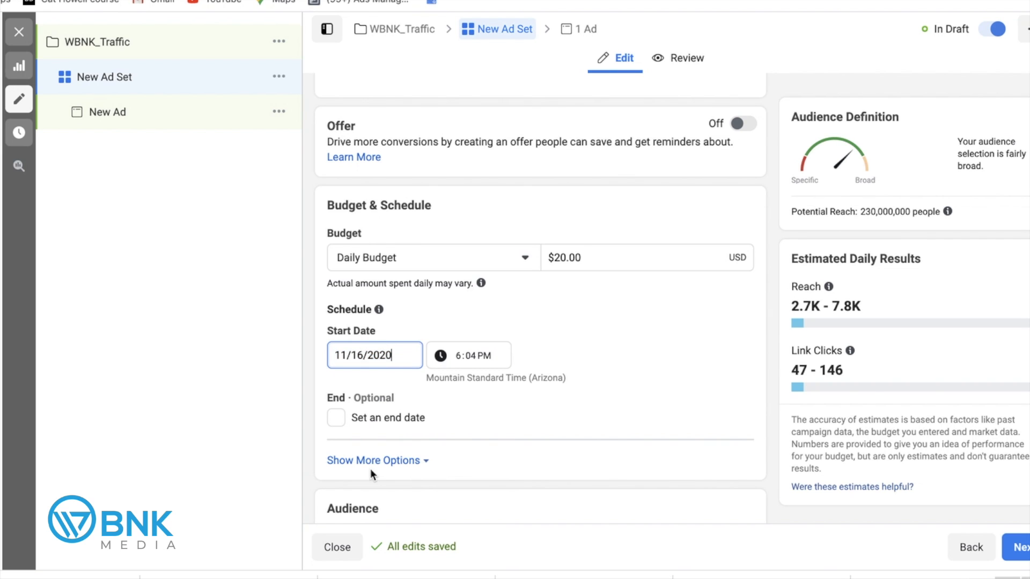
{"action": "left_click", "coordinate": [394, 356]}
{"action": "left_click", "coordinate": [441, 448]}
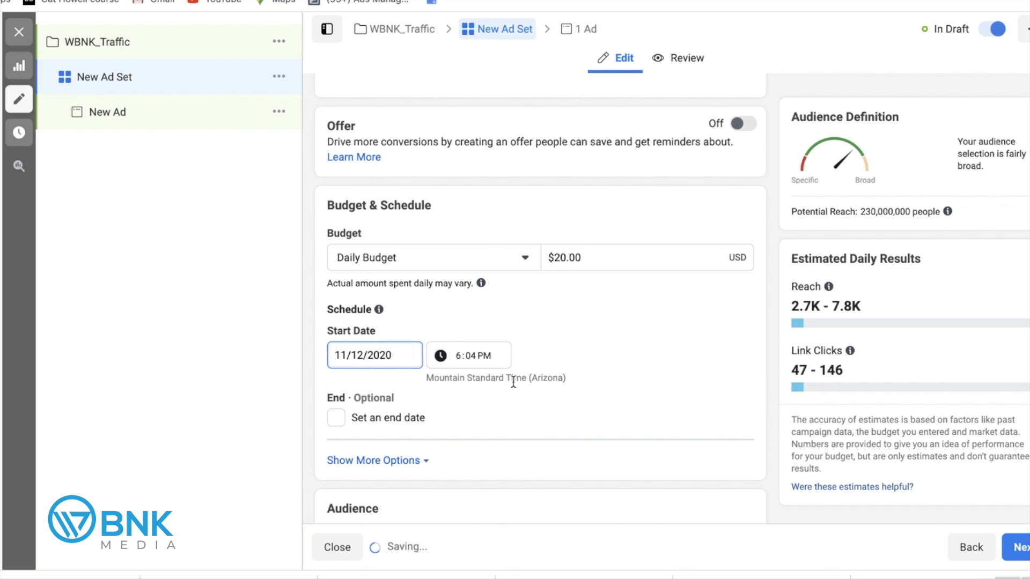
{"action": "scroll", "coordinate": [512, 383], "scroll_direction": "down", "scroll_amount": 3}
Scroll down to the Audience section: United States, ages 18–65+, all genders.
{"action": "scroll", "coordinate": [513, 381], "scroll_direction": "down", "scroll_amount": 1}
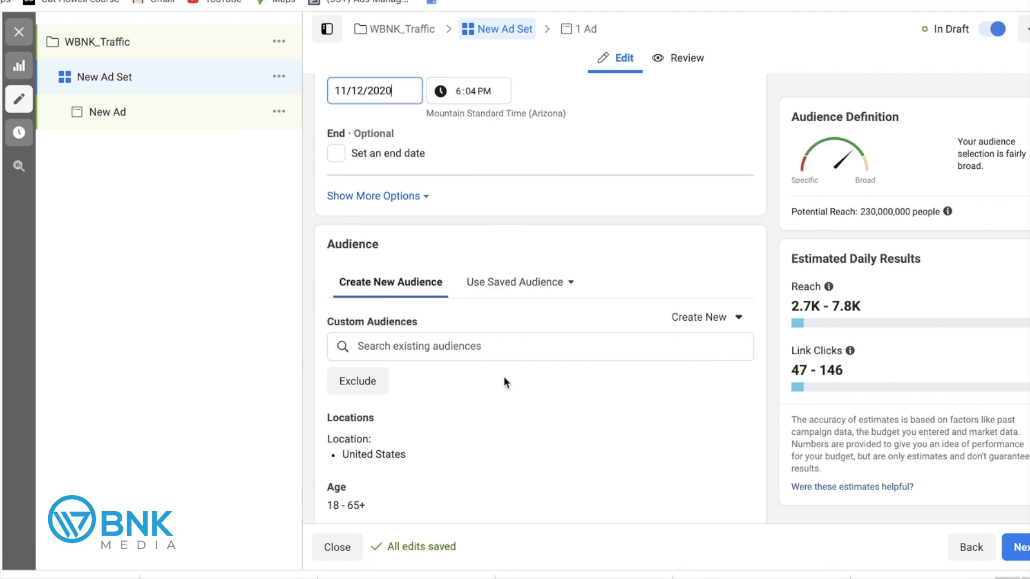
{"action": "scroll", "coordinate": [503, 377], "scroll_direction": "down", "scroll_amount": 2}
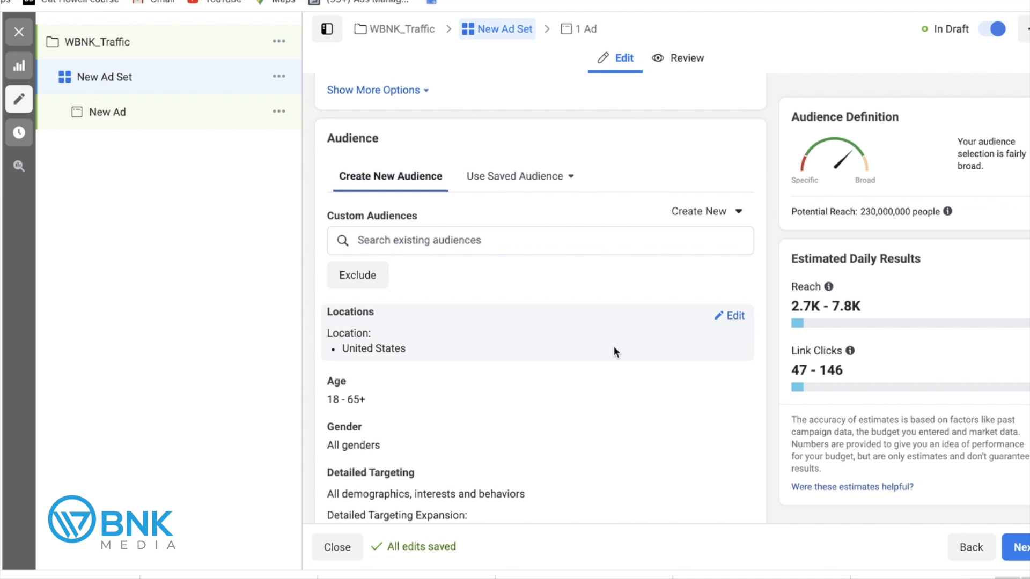
{"action": "scroll", "coordinate": [655, 330], "scroll_direction": "down", "scroll_amount": 1}
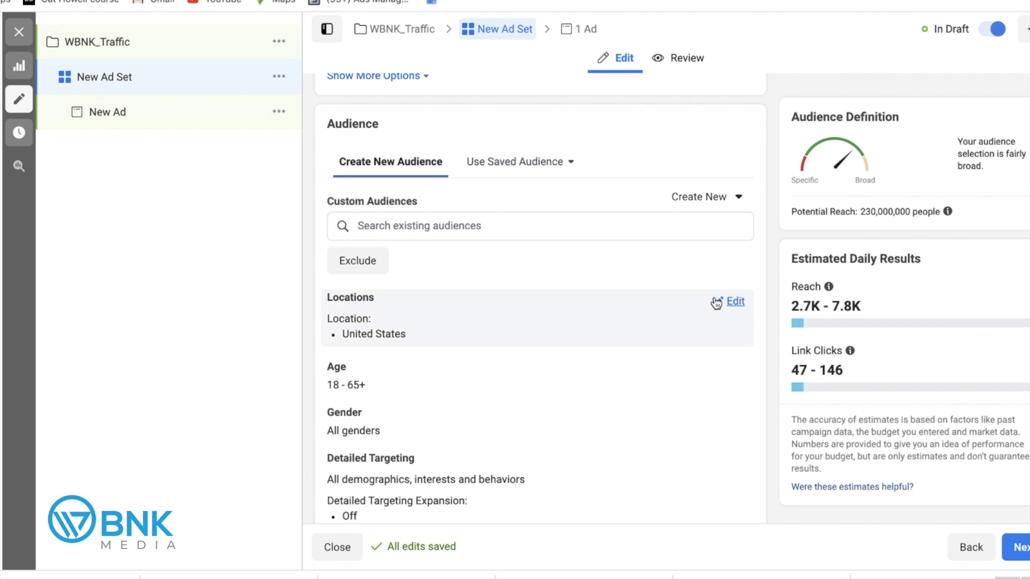
Replace the United States location with Phoenix, Arizona.
{"action": "left_click", "coordinate": [736, 302]}
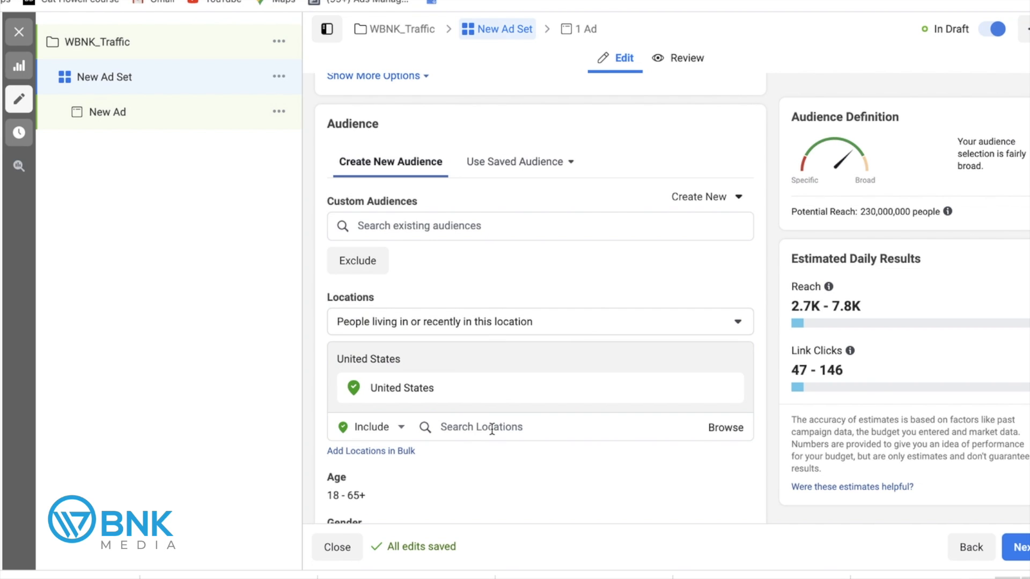
{"action": "left_click", "coordinate": [492, 429]}
{"action": "type", "text": "phoenix"}
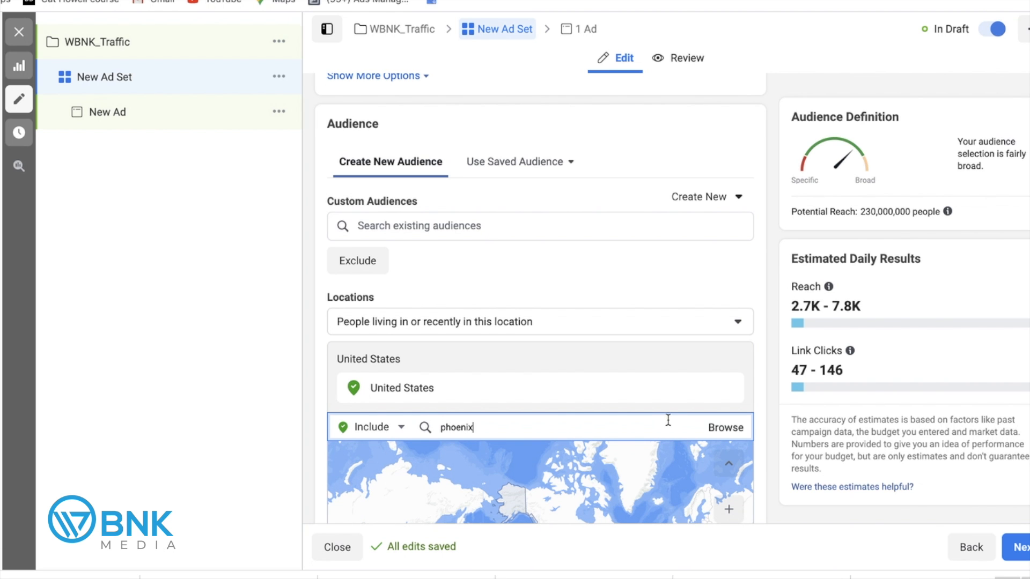
{"action": "scroll", "coordinate": [639, 394], "scroll_direction": "down", "scroll_amount": 3}
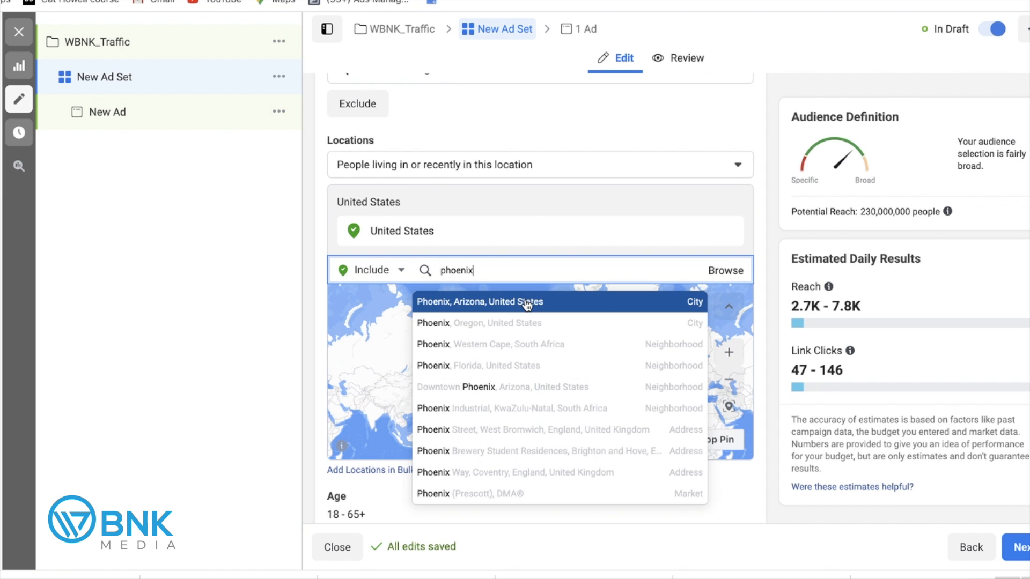
{"action": "left_click", "coordinate": [526, 303]}
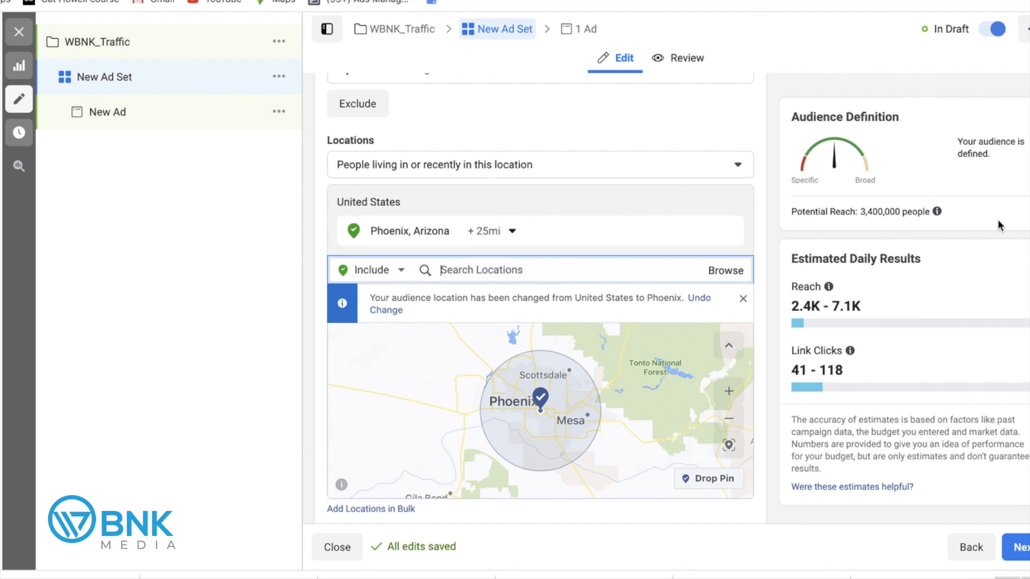
Keep the Phoenix radius at 25 miles, dismiss the notice, and open Detailed Targeting.
{"action": "left_click", "coordinate": [514, 232]}
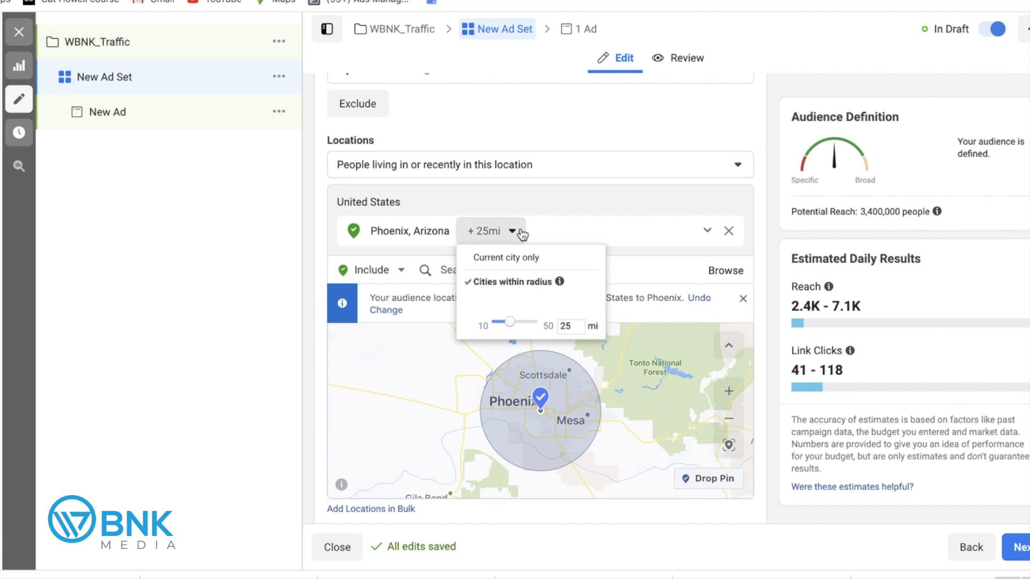
{"action": "mouse_move", "coordinate": [509, 323]}
{"action": "left_mouse_down"}
{"action": "mouse_move", "coordinate": [487, 326]}
{"action": "mouse_move", "coordinate": [541, 324]}
{"action": "mouse_move", "coordinate": [512, 335]}
{"action": "left_mouse_up"}
{"action": "left_click", "coordinate": [308, 311]}
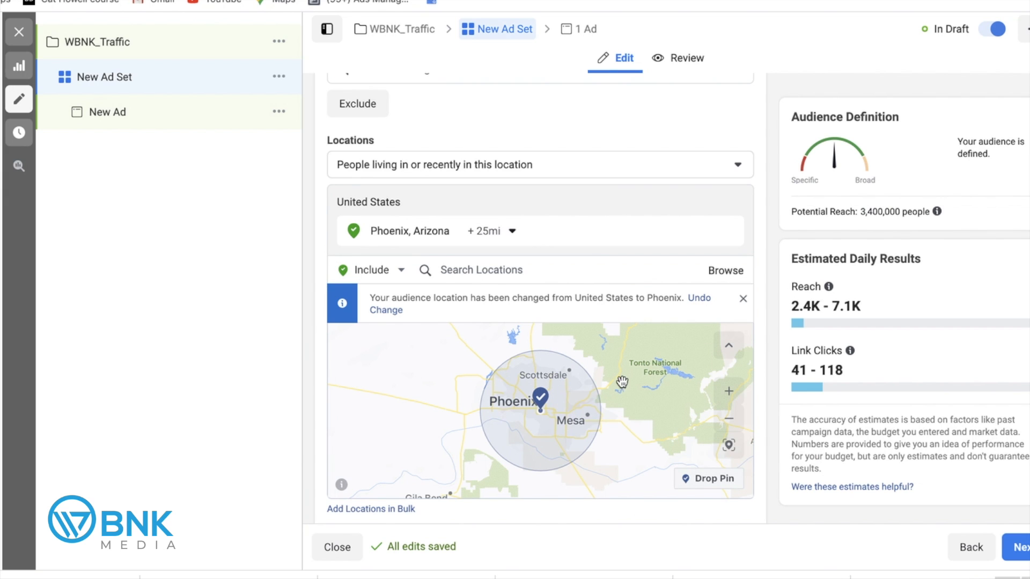
{"action": "left_click", "coordinate": [740, 302]}
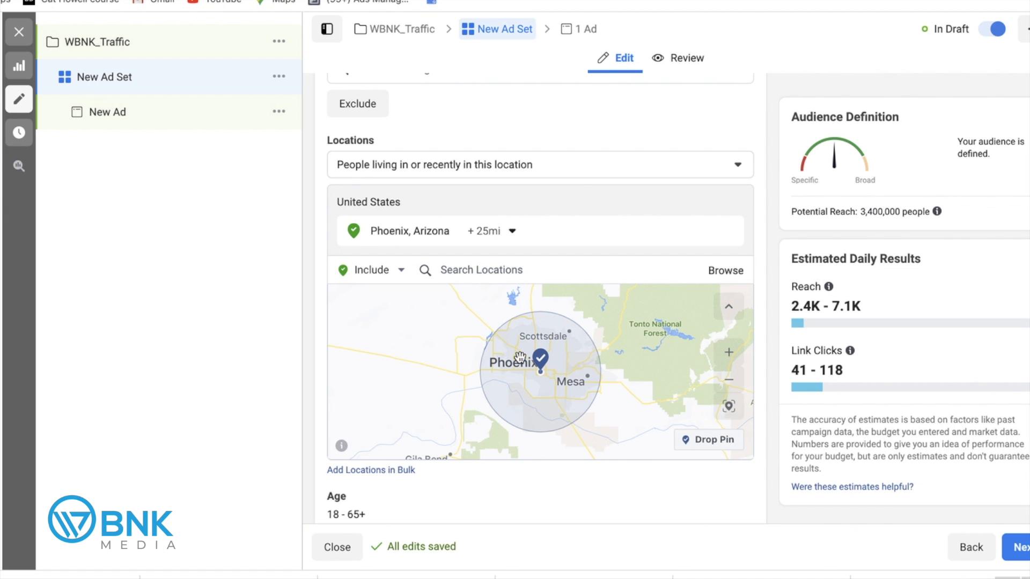
{"action": "scroll", "coordinate": [768, 337], "scroll_direction": "down", "scroll_amount": 4}
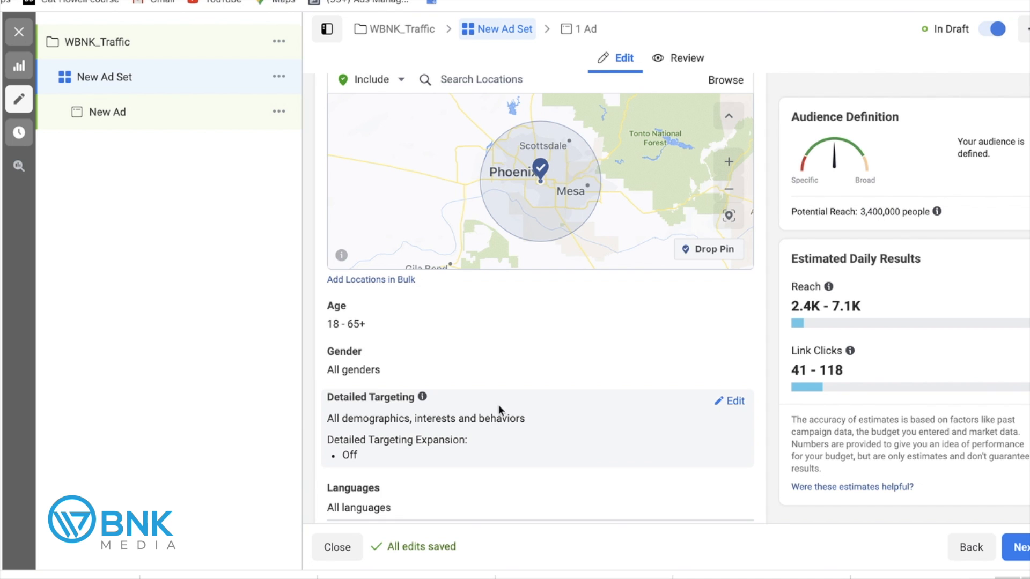
{"action": "left_click", "coordinate": [735, 401]}
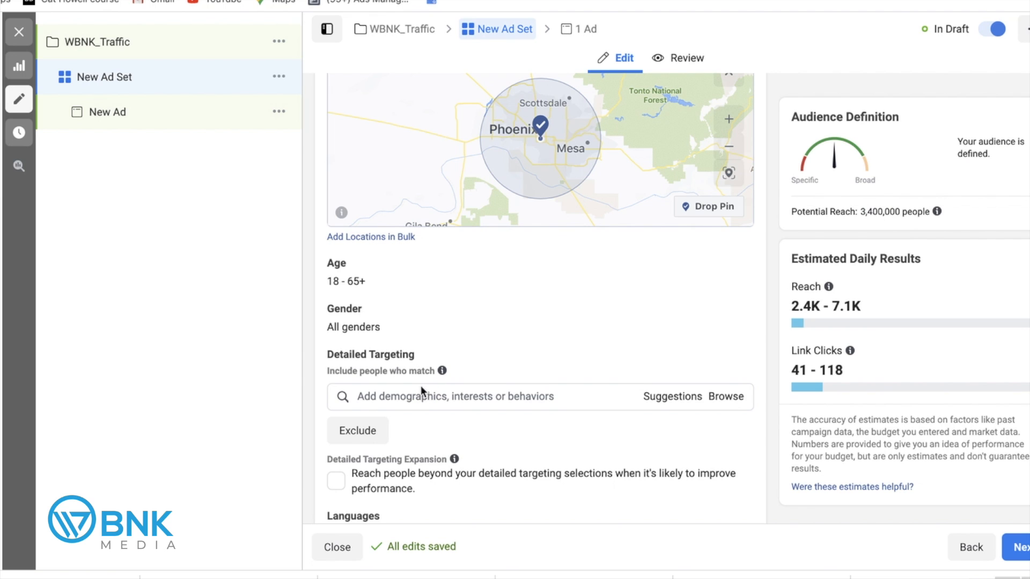
Search Detailed Targeting and add the Entrepreneurship interest from the suggestions.
{"action": "left_click", "coordinate": [392, 400]}
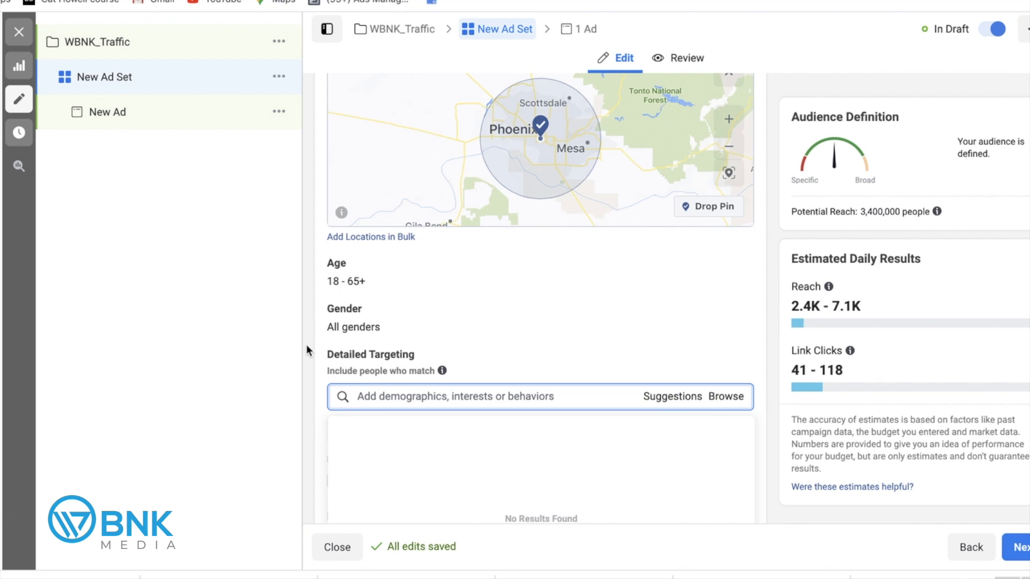
{"action": "scroll", "coordinate": [307, 346], "scroll_direction": "down", "scroll_amount": 1}
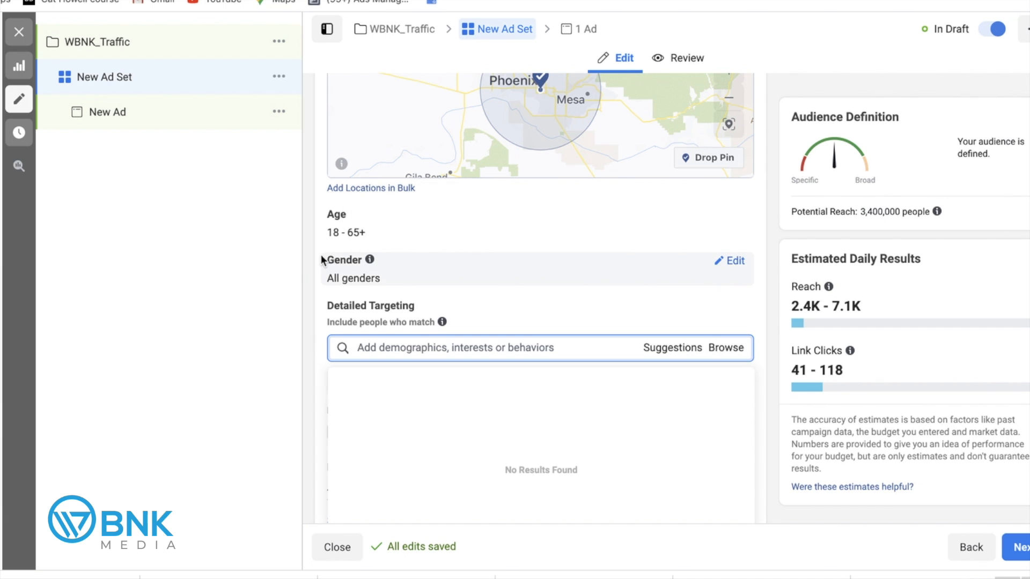
{"action": "scroll", "coordinate": [307, 265], "scroll_direction": "up", "scroll_amount": 1}
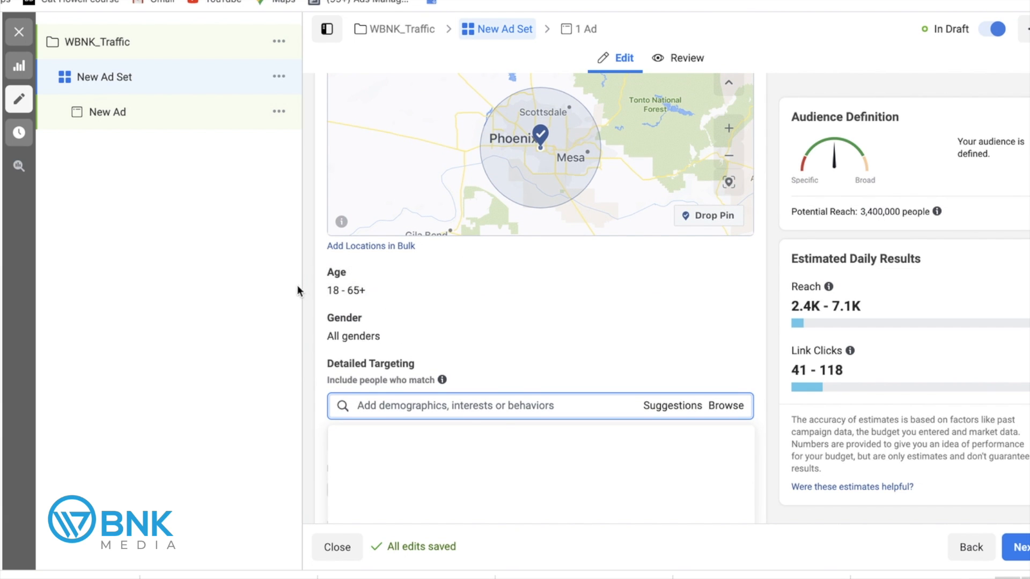
{"action": "scroll", "coordinate": [321, 272], "scroll_direction": "down", "scroll_amount": 3}
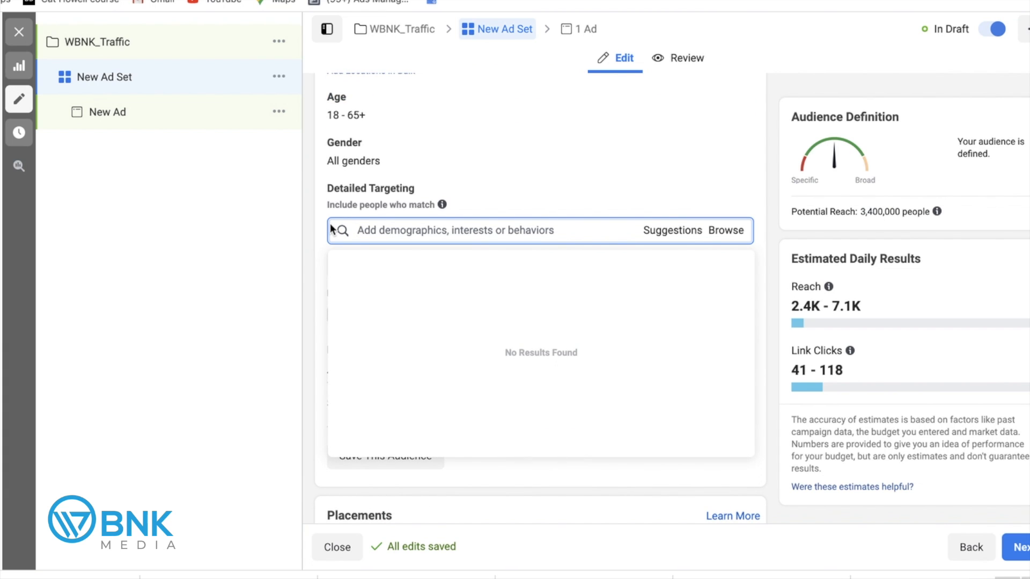
{"action": "type", "text": "sm"}
{"action": "key", "text": "BackSpace"}
{"action": "key", "text": "BackSpace"}
{"action": "type", "text": "entre"}
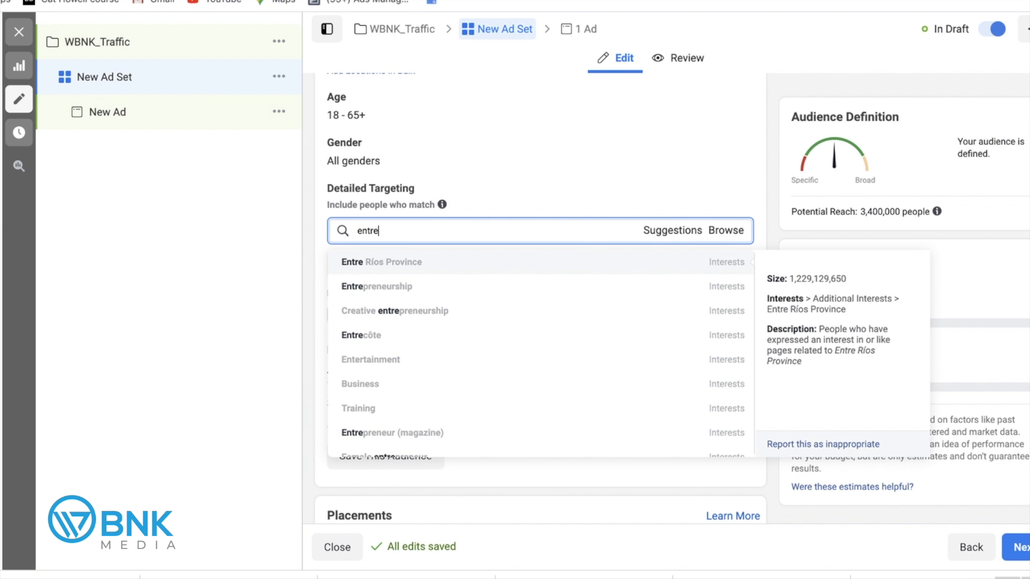
{"action": "scroll", "coordinate": [311, 255], "scroll_direction": "down", "scroll_amount": 2}
{"action": "scroll", "coordinate": [395, 178], "scroll_direction": "up", "scroll_amount": 1}
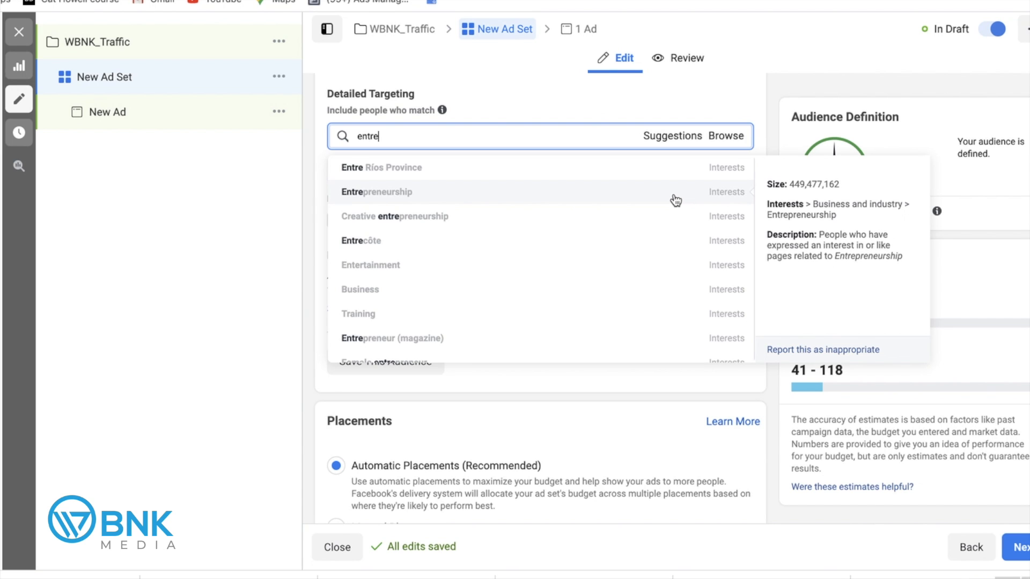
{"action": "left_click", "coordinate": [640, 199]}
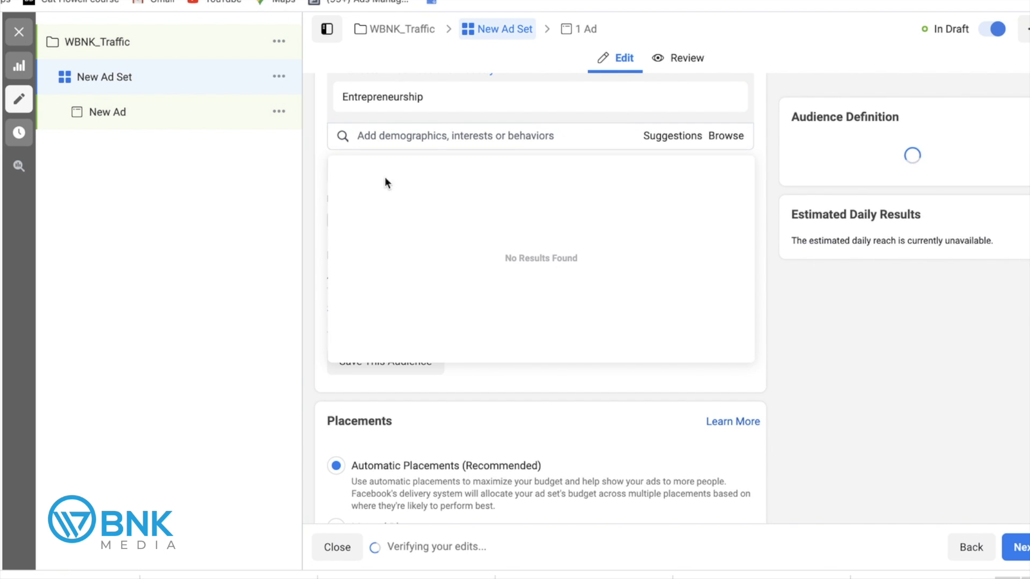
{"action": "left_click", "coordinate": [311, 140]}
{"action": "scroll", "coordinate": [311, 140], "scroll_direction": "up", "scroll_amount": 3}
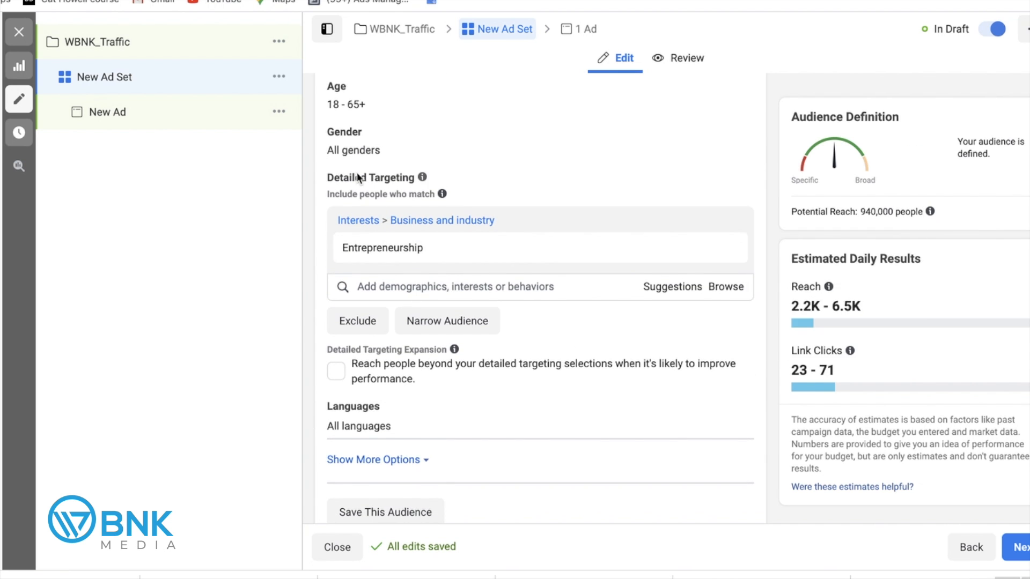
{"action": "scroll", "coordinate": [355, 173], "scroll_direction": "up", "scroll_amount": 3}
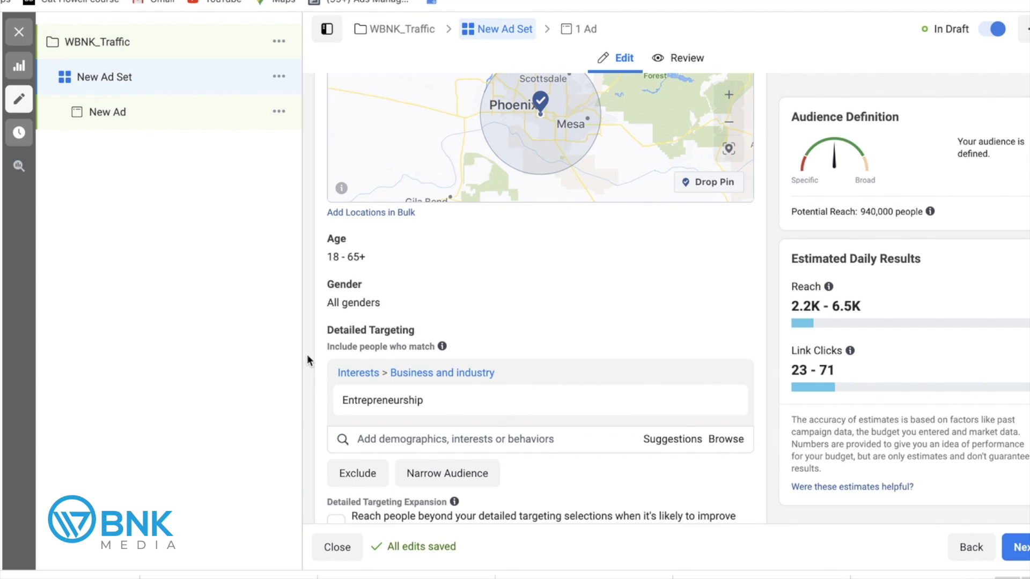
{"action": "scroll", "coordinate": [308, 356], "scroll_direction": "down", "scroll_amount": 1}
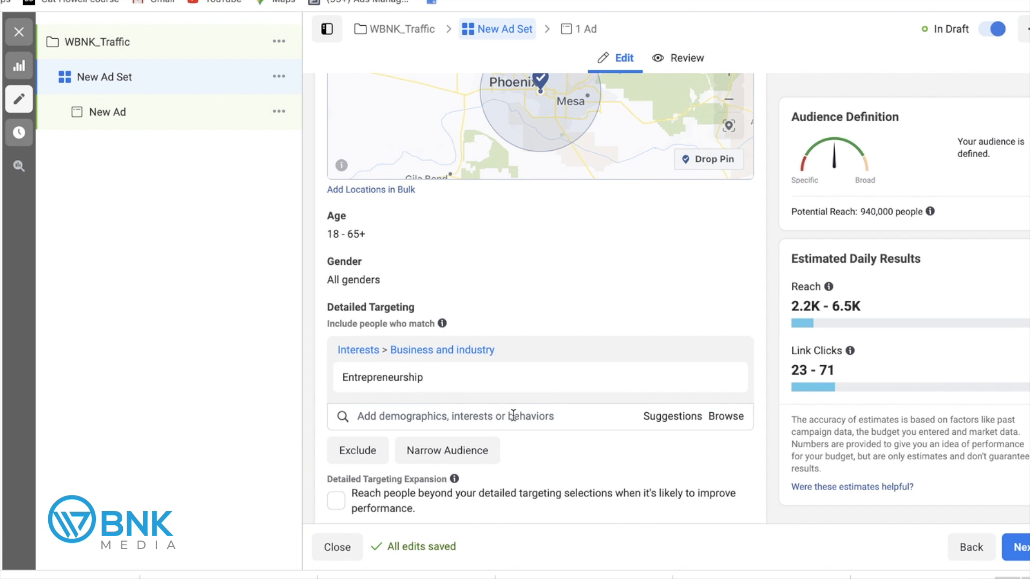
{"action": "left_click", "coordinate": [454, 454]}
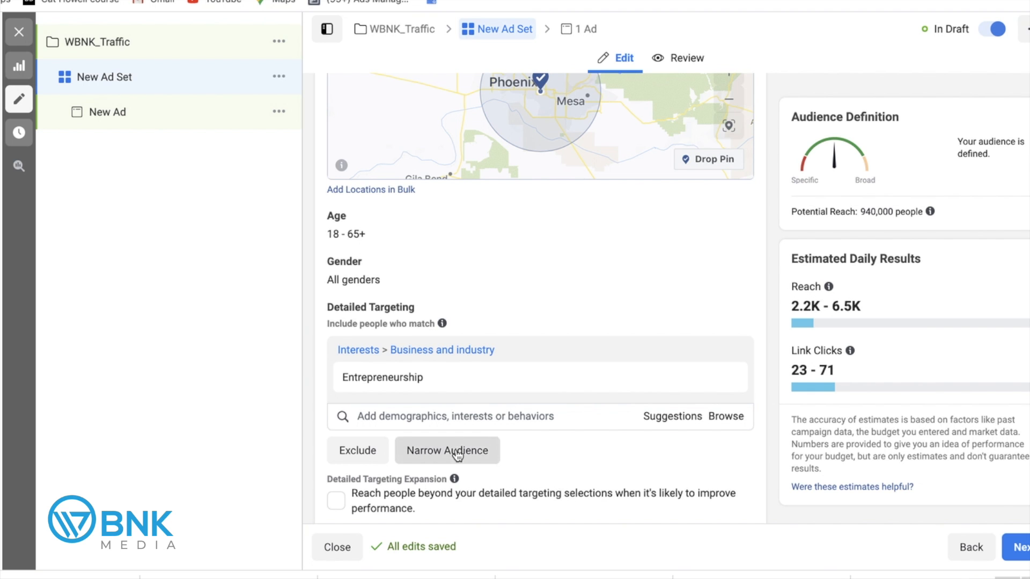
{"action": "mouse_move", "coordinate": [374, 378]}
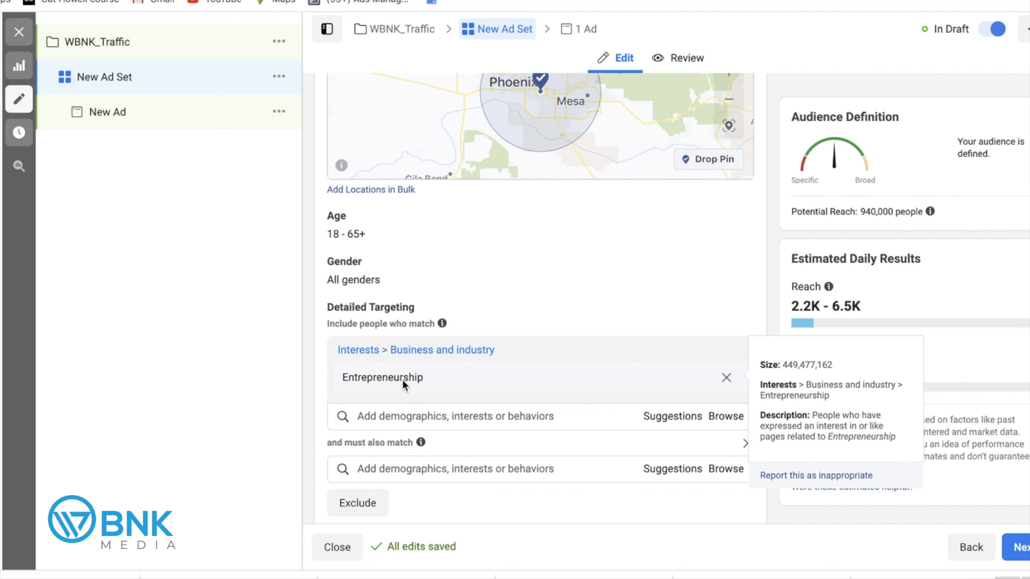
{"action": "scroll", "coordinate": [354, 397], "scroll_direction": "down", "scroll_amount": 2}
{"action": "left_click", "coordinate": [390, 407]}
{"action": "type", "text": "marketing"}
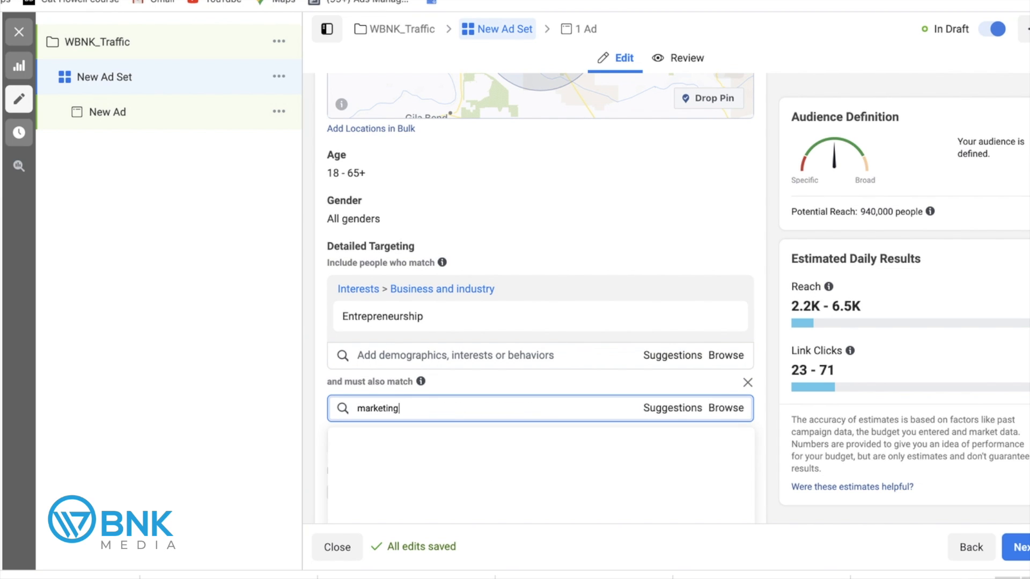
{"action": "mouse_move", "coordinate": [375, 437]}
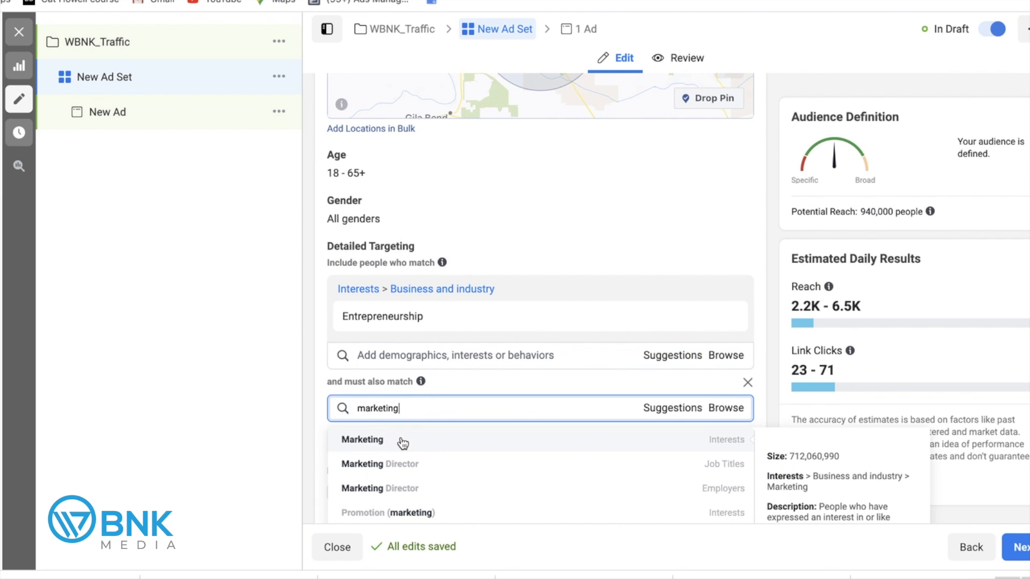
{"action": "left_click", "coordinate": [403, 443]}
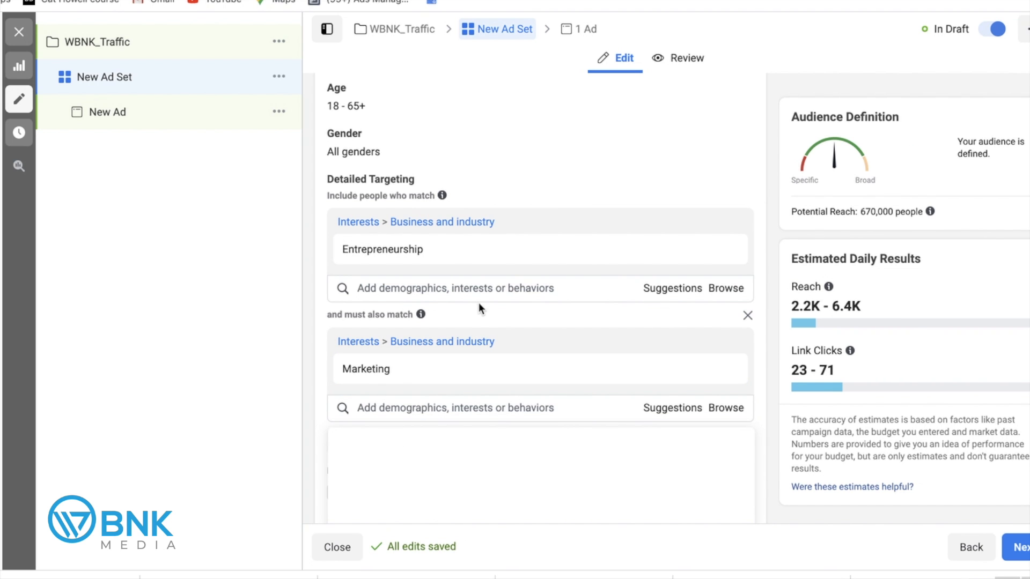
{"action": "left_click", "coordinate": [746, 318]}
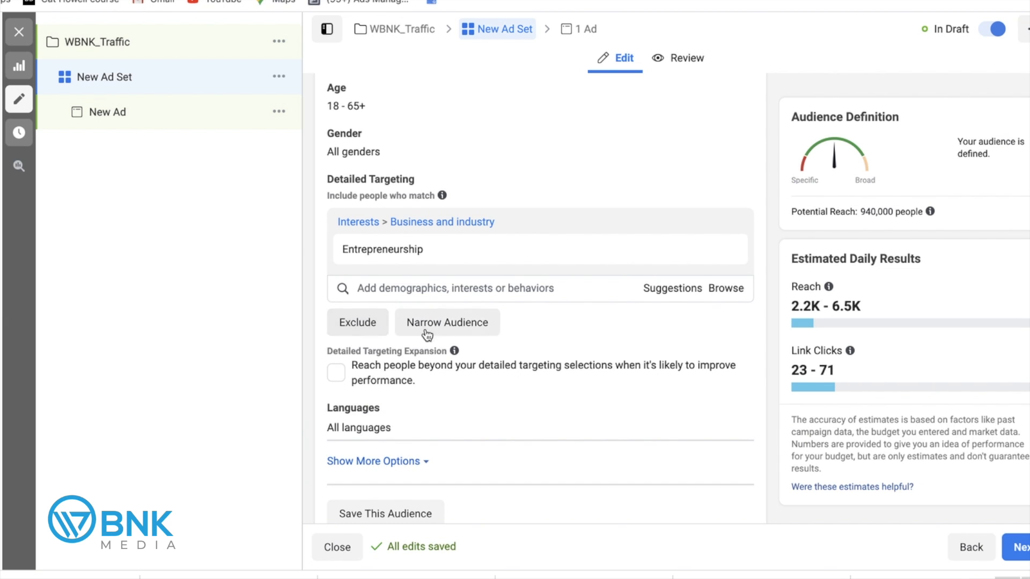
{"action": "scroll", "coordinate": [555, 337], "scroll_direction": "up", "scroll_amount": 2}
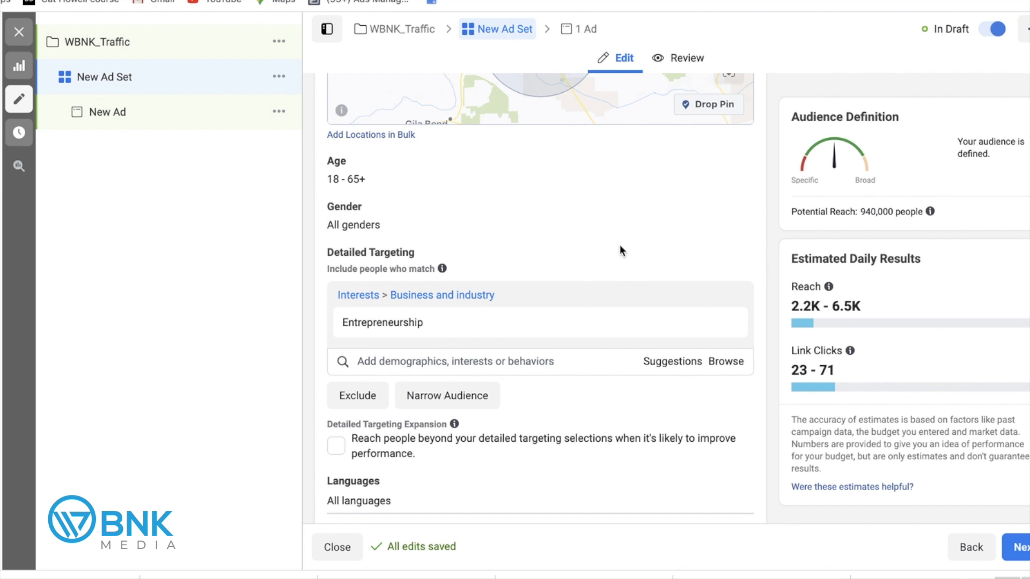
{"action": "scroll", "coordinate": [645, 245], "scroll_direction": "up", "scroll_amount": 4}
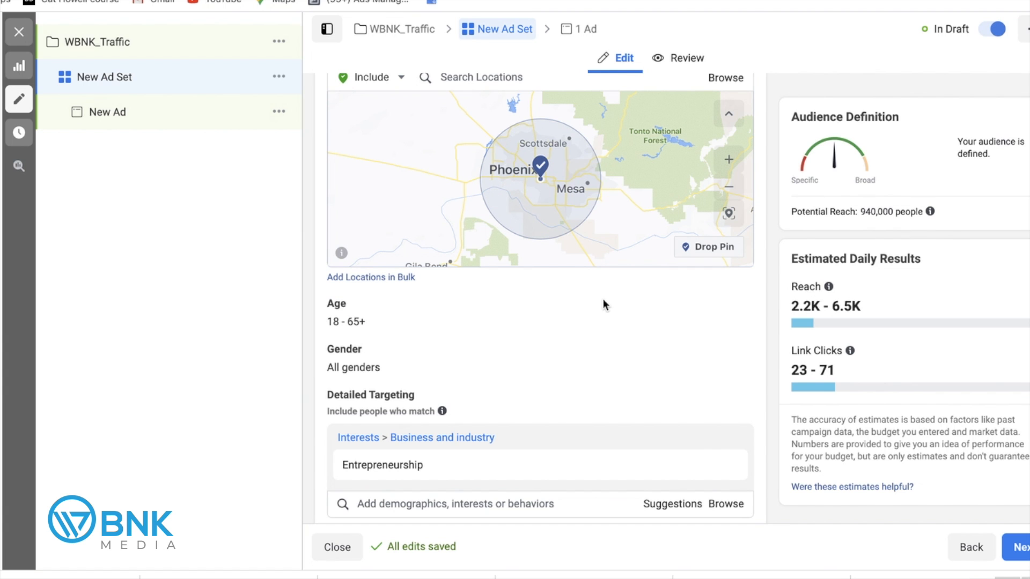
{"action": "scroll", "coordinate": [555, 426], "scroll_direction": "down", "scroll_amount": 1}
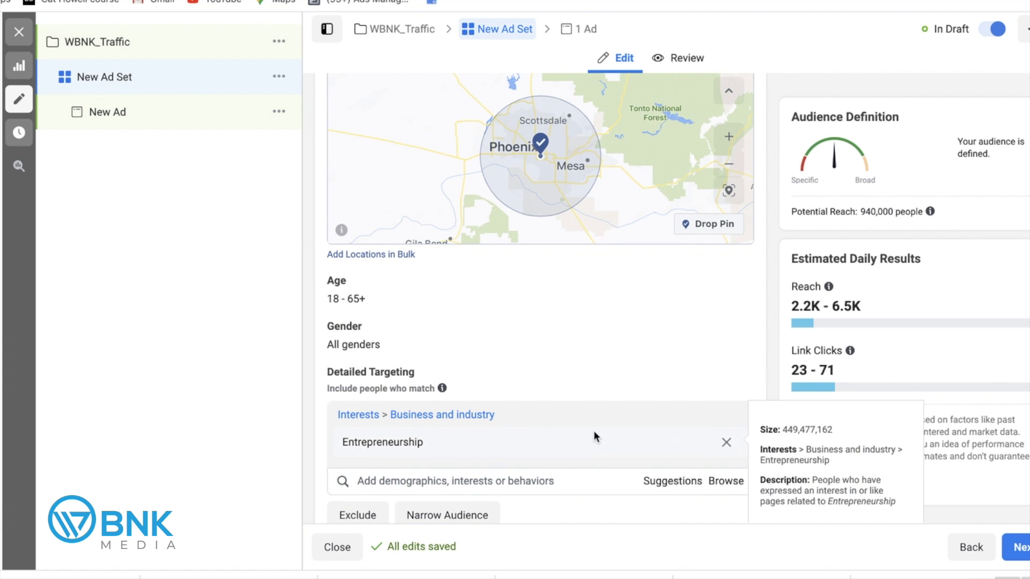
{"action": "scroll", "coordinate": [594, 440], "scroll_direction": "down", "scroll_amount": 2}
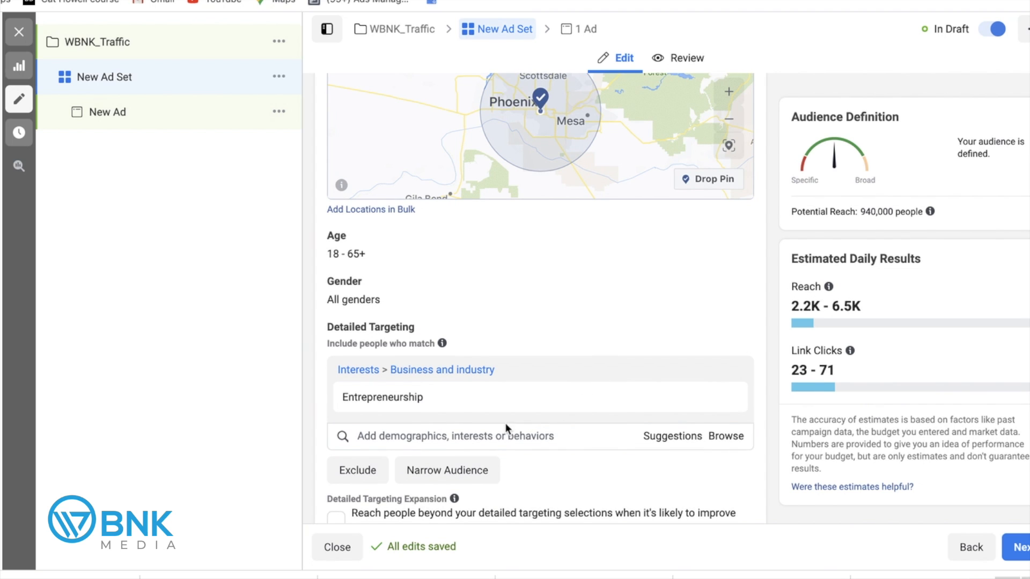
{"action": "mouse_move", "coordinate": [412, 406]}
{"action": "mouse_move", "coordinate": [381, 394]}
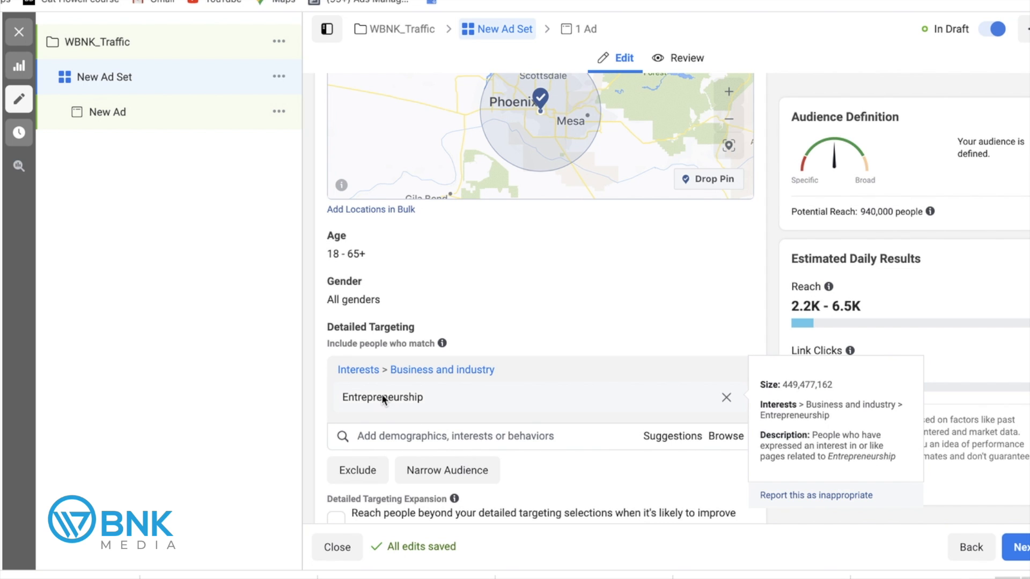
{"action": "left_click", "coordinate": [688, 437]}
{"action": "scroll", "coordinate": [310, 402], "scroll_direction": "down", "scroll_amount": 3}
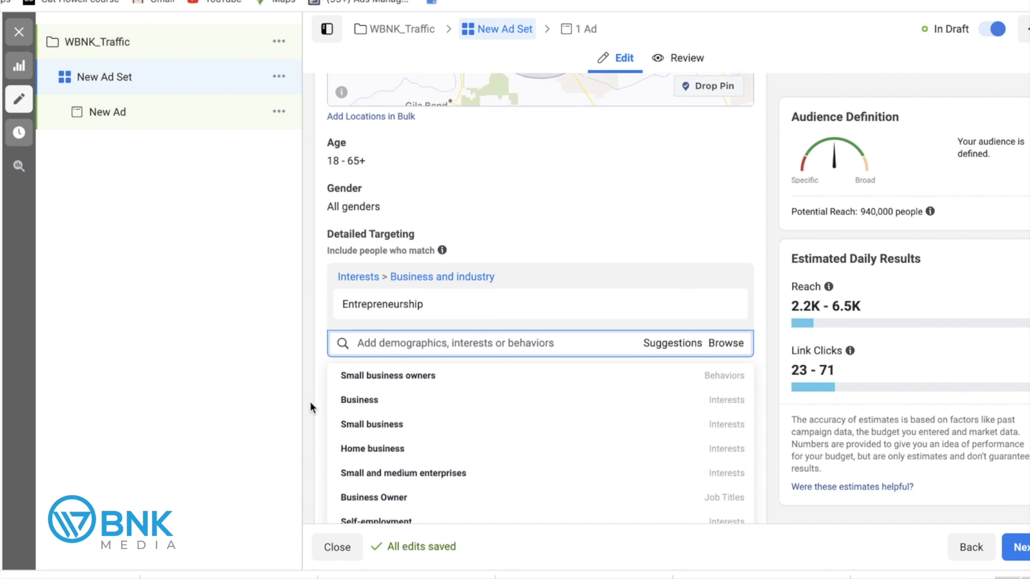
{"action": "scroll", "coordinate": [398, 384], "scroll_direction": "down", "scroll_amount": 2}
{"action": "scroll", "coordinate": [400, 386], "scroll_direction": "up", "scroll_amount": 2}
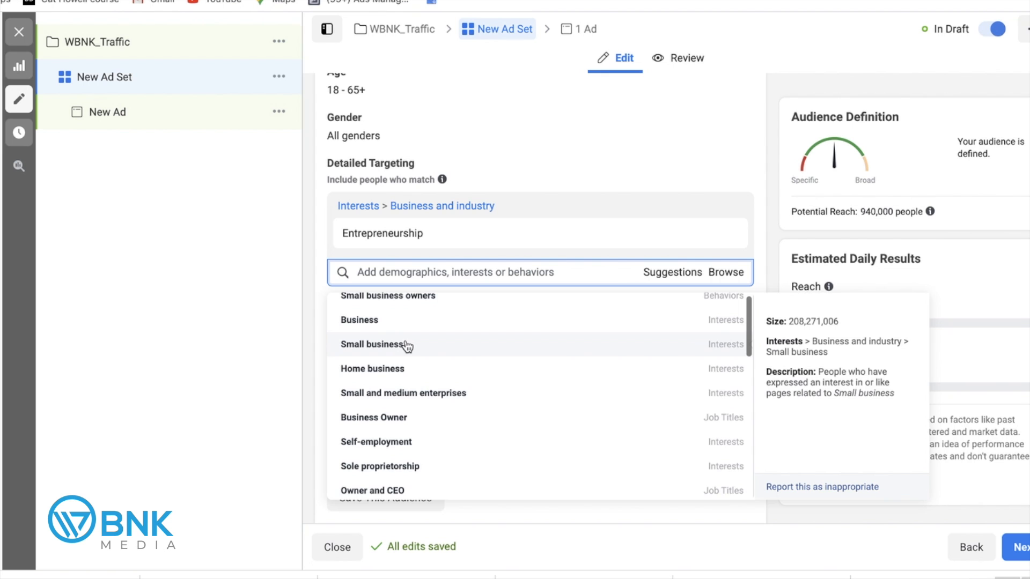
{"action": "scroll", "coordinate": [409, 327], "scroll_direction": "down", "scroll_amount": 8}
{"action": "scroll", "coordinate": [408, 332], "scroll_direction": "down", "scroll_amount": 2}
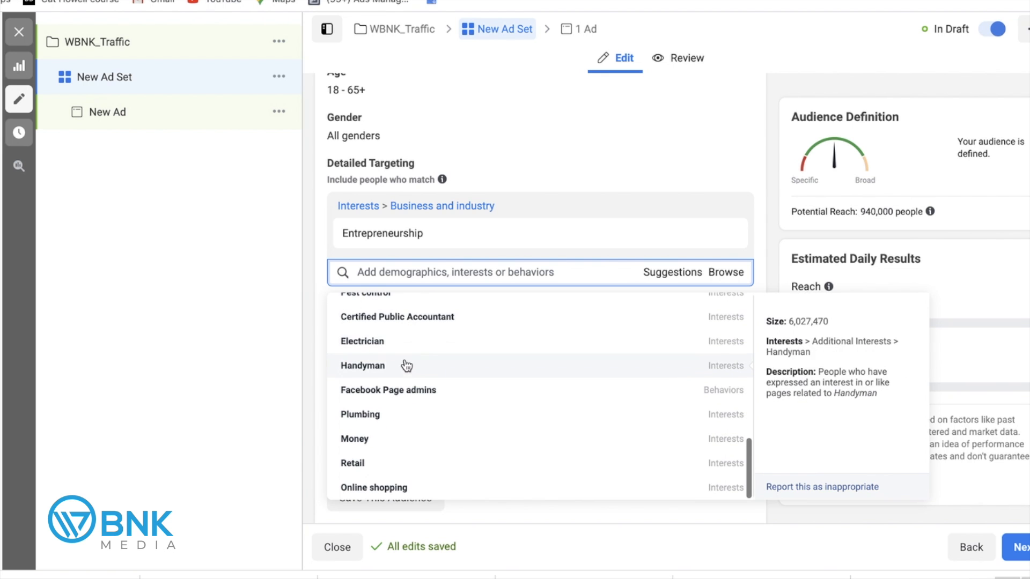
{"action": "scroll", "coordinate": [394, 387], "scroll_direction": "up", "scroll_amount": 15}
{"action": "scroll", "coordinate": [375, 348], "scroll_direction": "up", "scroll_amount": 5}
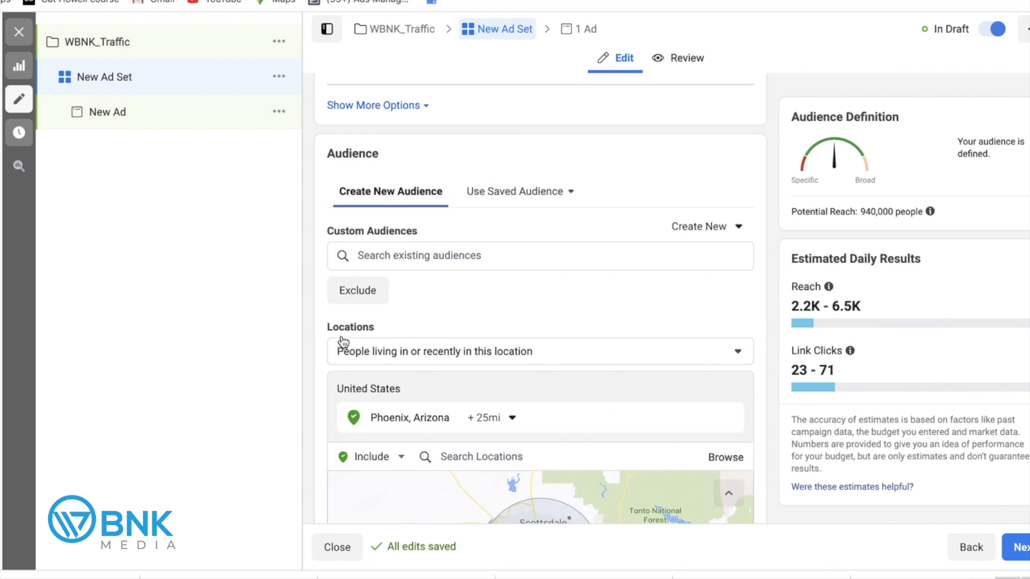
{"action": "scroll", "coordinate": [342, 339], "scroll_direction": "down", "scroll_amount": 10}
{"action": "scroll", "coordinate": [311, 360], "scroll_direction": "down", "scroll_amount": 1}
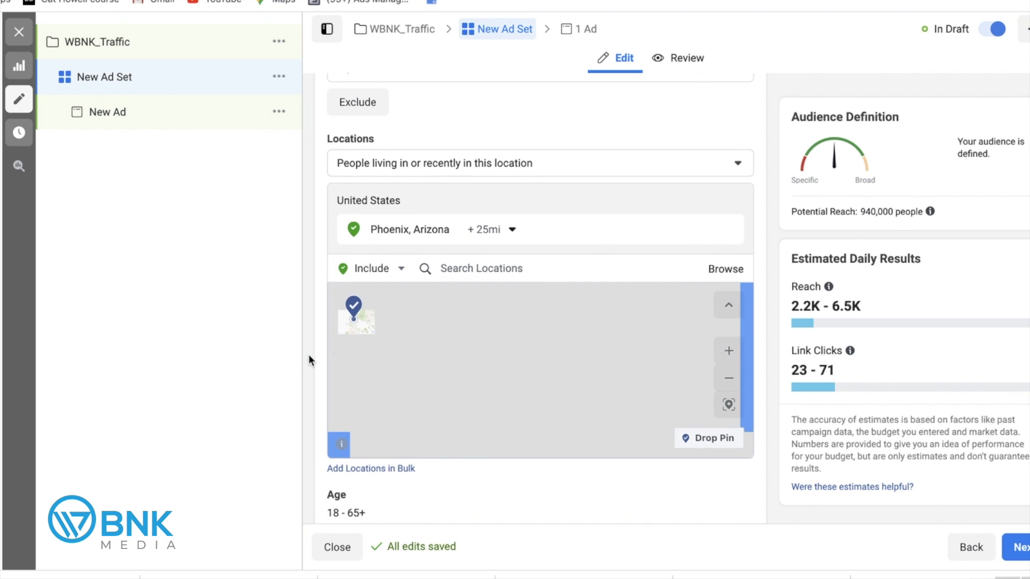
{"action": "scroll", "coordinate": [309, 354], "scroll_direction": "down", "scroll_amount": 9}
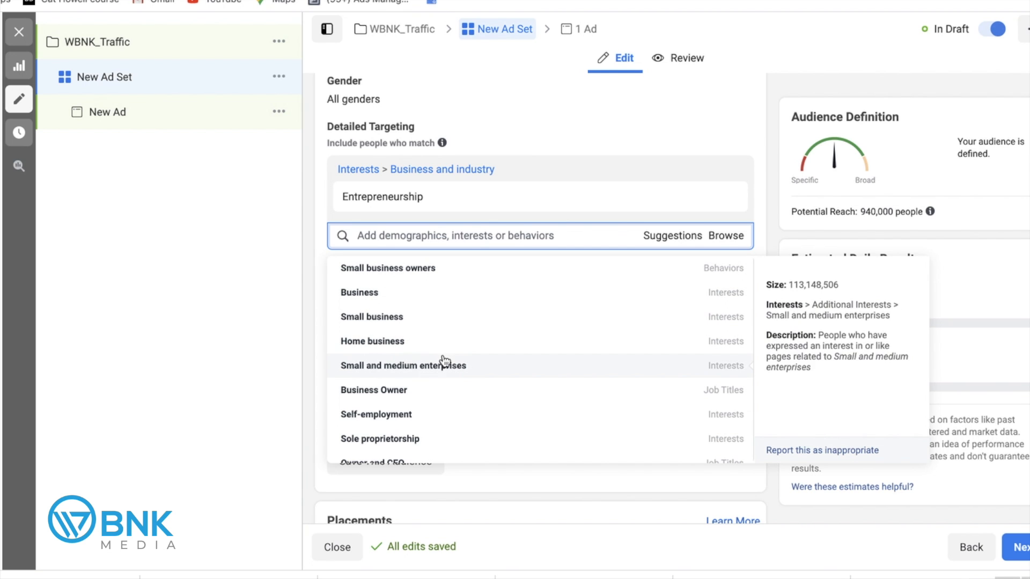
{"action": "left_click", "coordinate": [313, 256]}
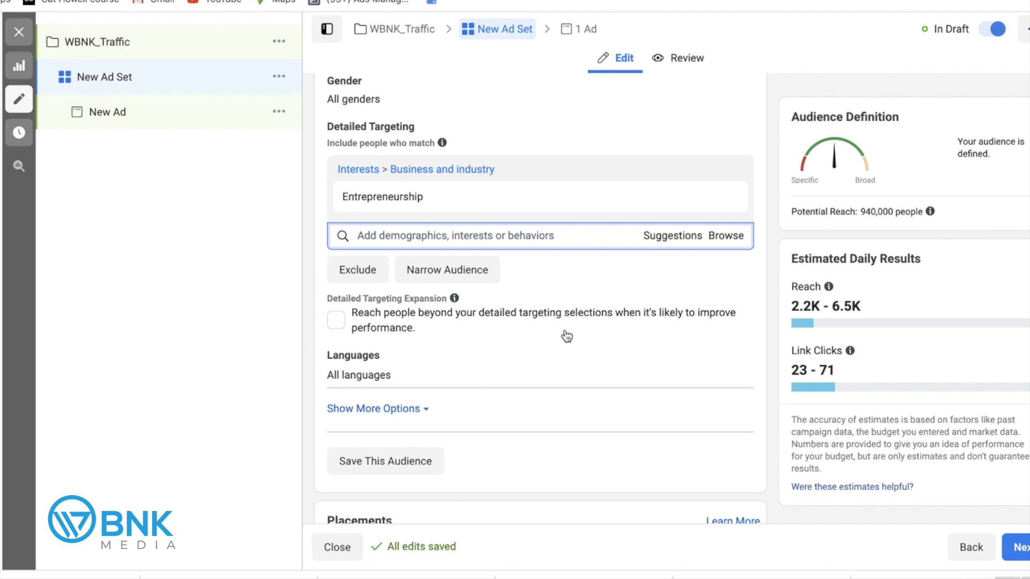
{"action": "scroll", "coordinate": [641, 330], "scroll_direction": "down", "scroll_amount": 2}
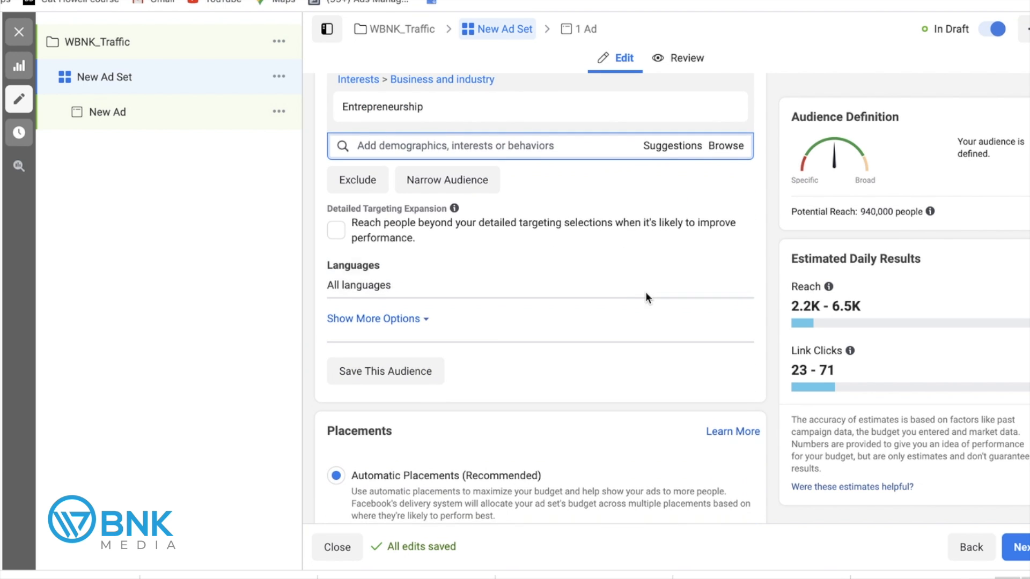
{"action": "scroll", "coordinate": [564, 360], "scroll_direction": "down", "scroll_amount": 1}
{"action": "scroll", "coordinate": [564, 359], "scroll_direction": "down", "scroll_amount": 3}
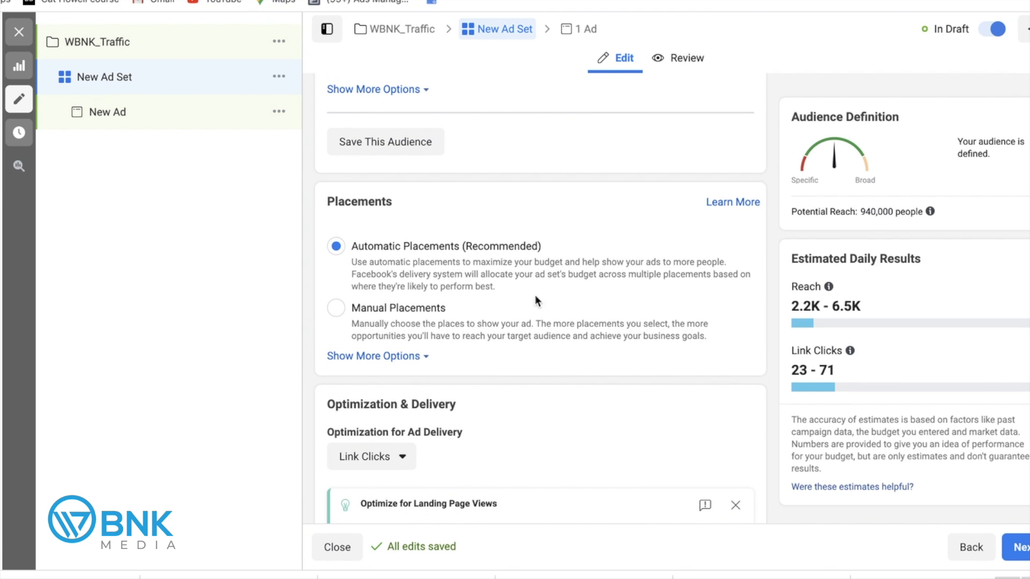
{"action": "scroll", "coordinate": [665, 259], "scroll_direction": "down", "scroll_amount": 4}
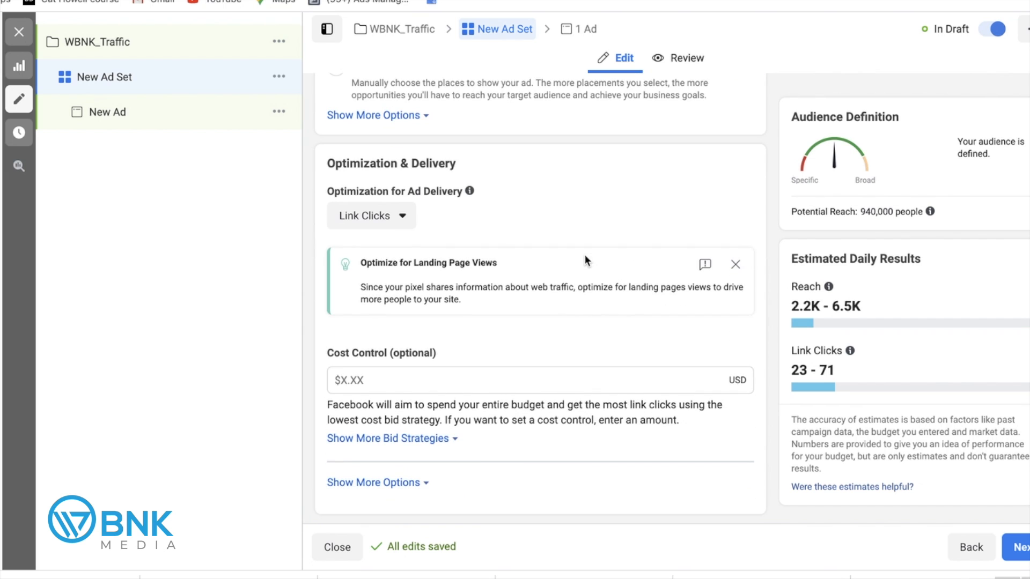
{"action": "left_click", "coordinate": [1022, 548]}
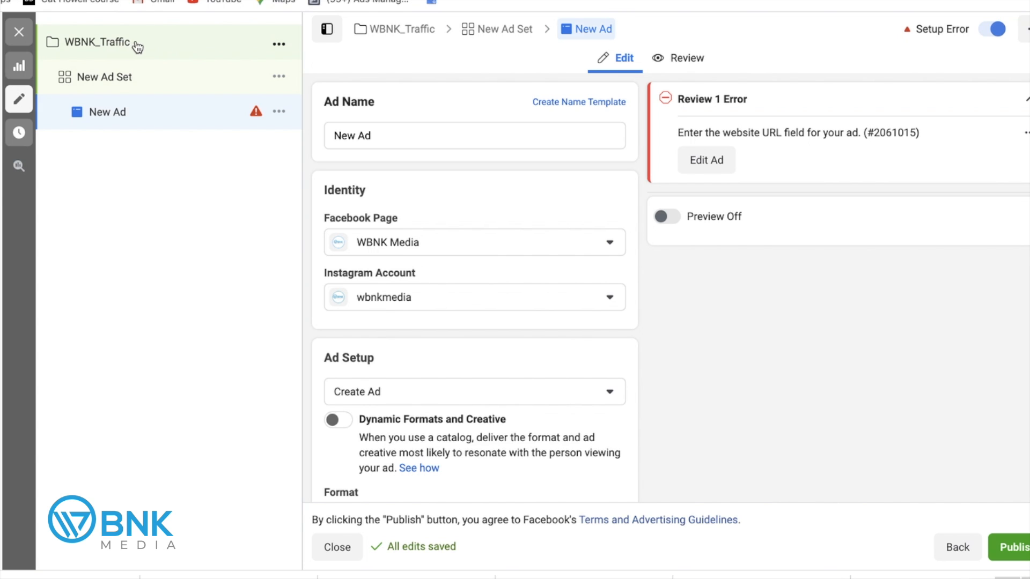
Replace the ad set name with 'Phoenix Entrepreneurs', using the spelling suggestion.
{"action": "left_click", "coordinate": [115, 79]}
{"action": "left_click_drag", "start_coordinate": [444, 143], "coordinate": [304, 141]}
{"action": "type", "text": "P"}
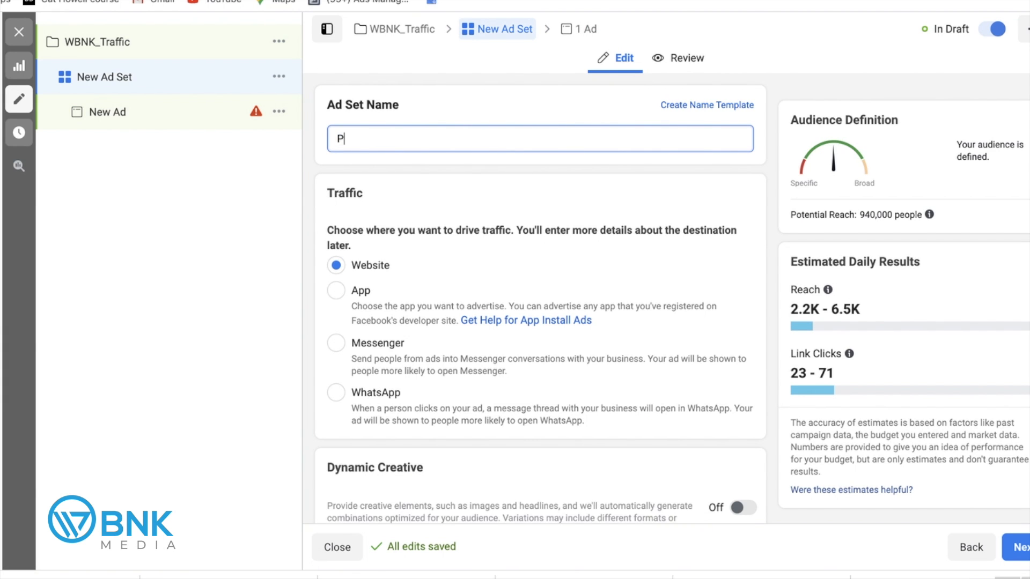
{"action": "type", "text": "hoenix Entreprenuers"}
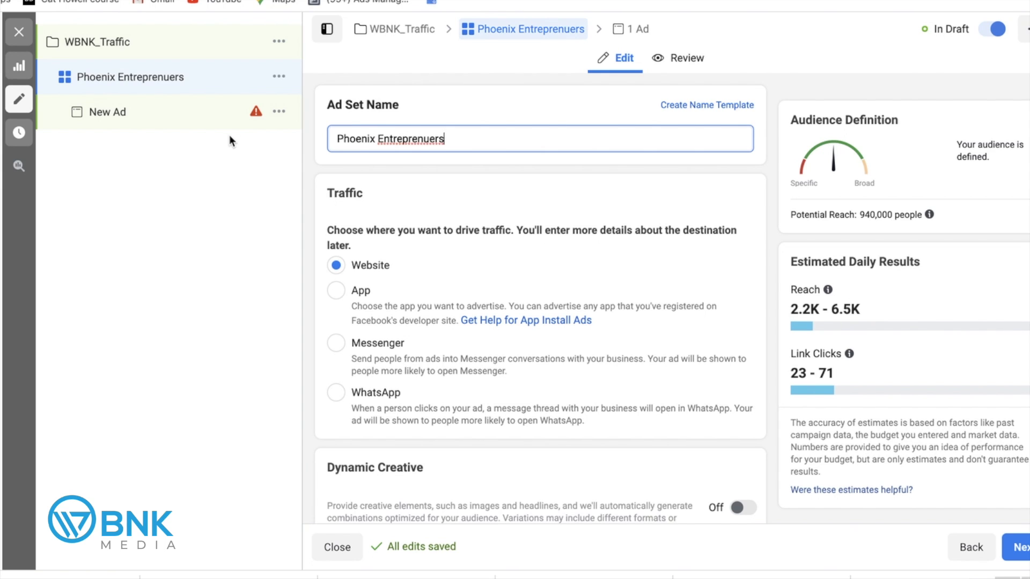
{"action": "right_click", "coordinate": [413, 138]}
{"action": "left_click", "coordinate": [441, 145]}
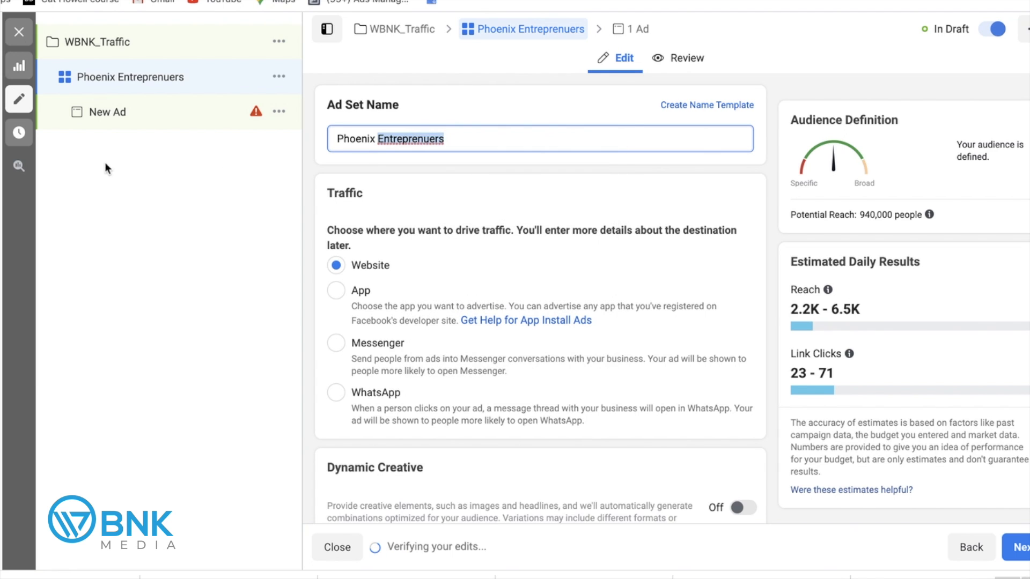
Open the New Ad and scroll past Ad Setup to the empty Ad Creative fields.
{"action": "left_click", "coordinate": [253, 117]}
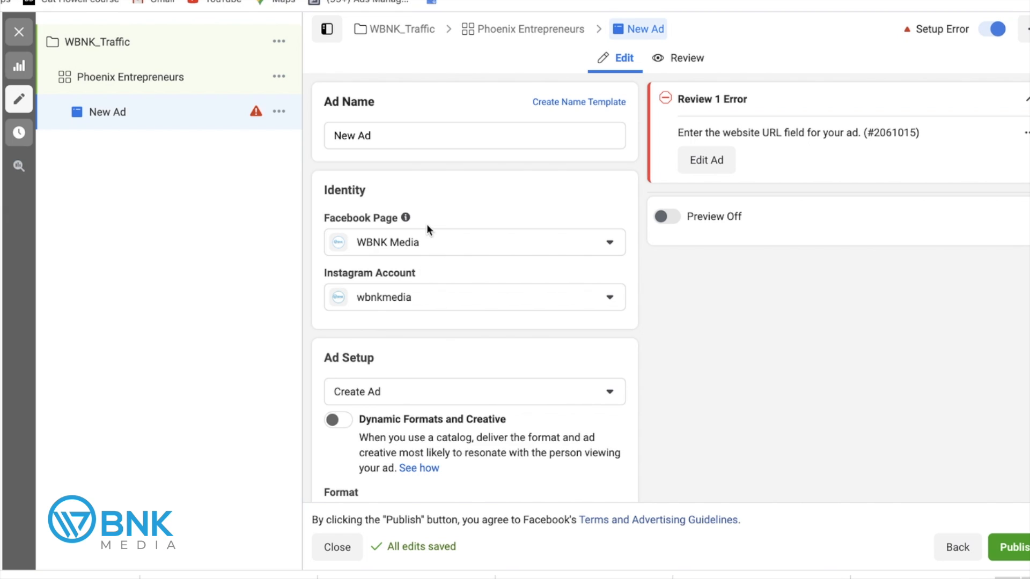
{"action": "mouse_move", "coordinate": [390, 214]}
{"action": "scroll", "coordinate": [511, 207], "scroll_direction": "down", "scroll_amount": 5}
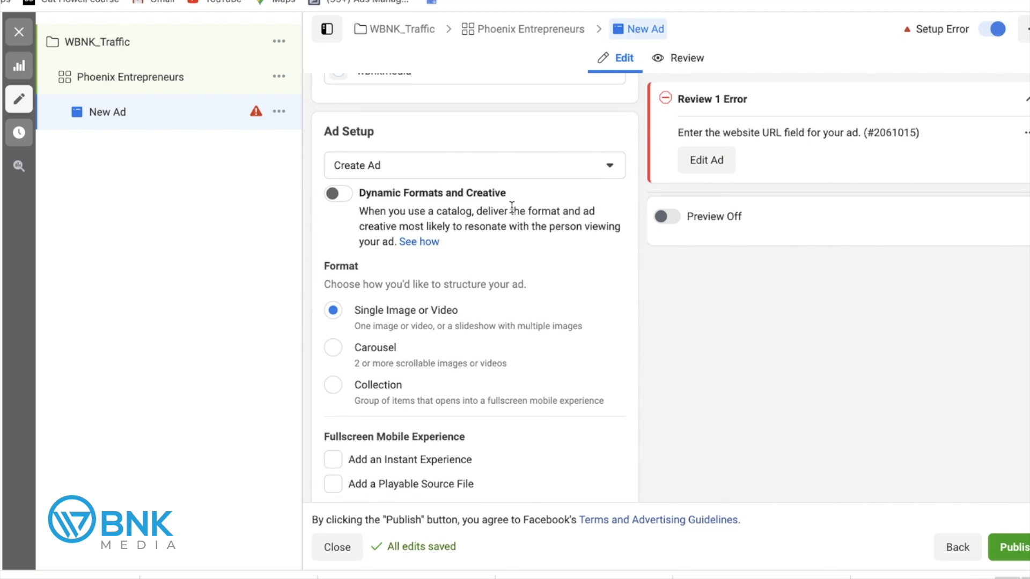
{"action": "scroll", "coordinate": [513, 207], "scroll_direction": "down", "scroll_amount": 1}
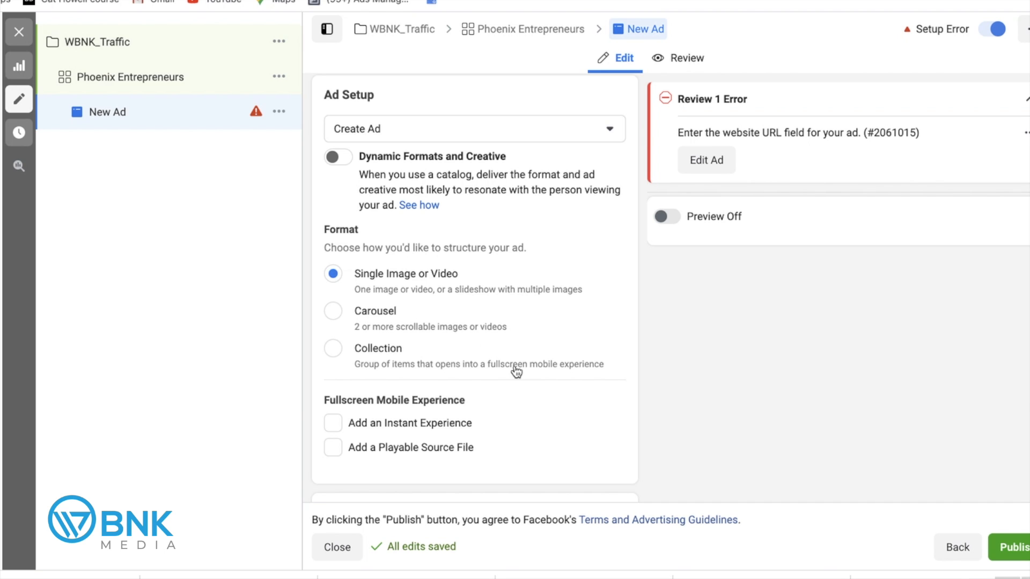
{"action": "scroll", "coordinate": [539, 296], "scroll_direction": "down", "scroll_amount": 1}
{"action": "scroll", "coordinate": [540, 301], "scroll_direction": "down", "scroll_amount": 2}
{"action": "scroll", "coordinate": [540, 302], "scroll_direction": "up", "scroll_amount": 3}
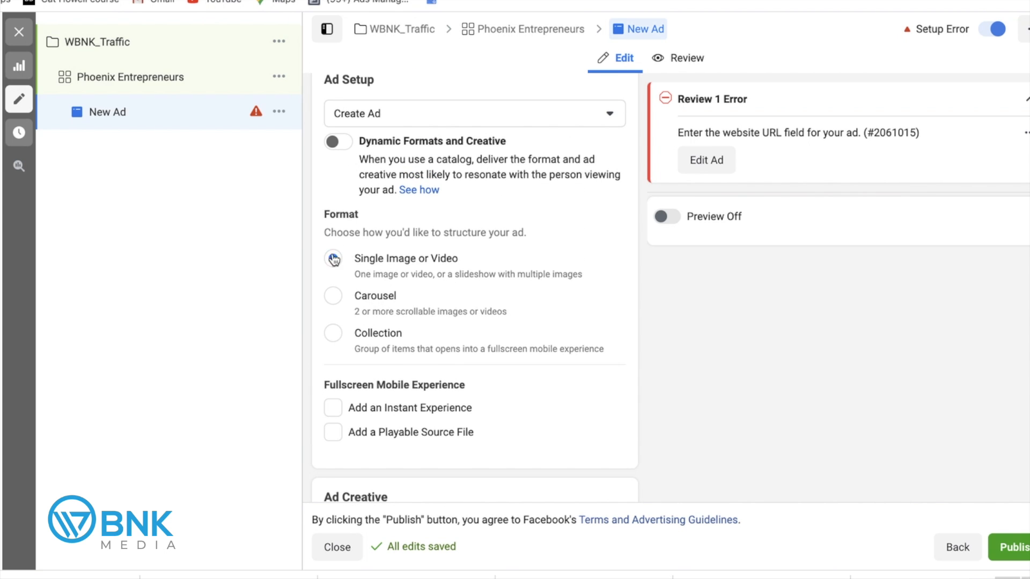
{"action": "scroll", "coordinate": [438, 272], "scroll_direction": "down", "scroll_amount": 1}
{"action": "scroll", "coordinate": [437, 272], "scroll_direction": "down", "scroll_amount": 5}
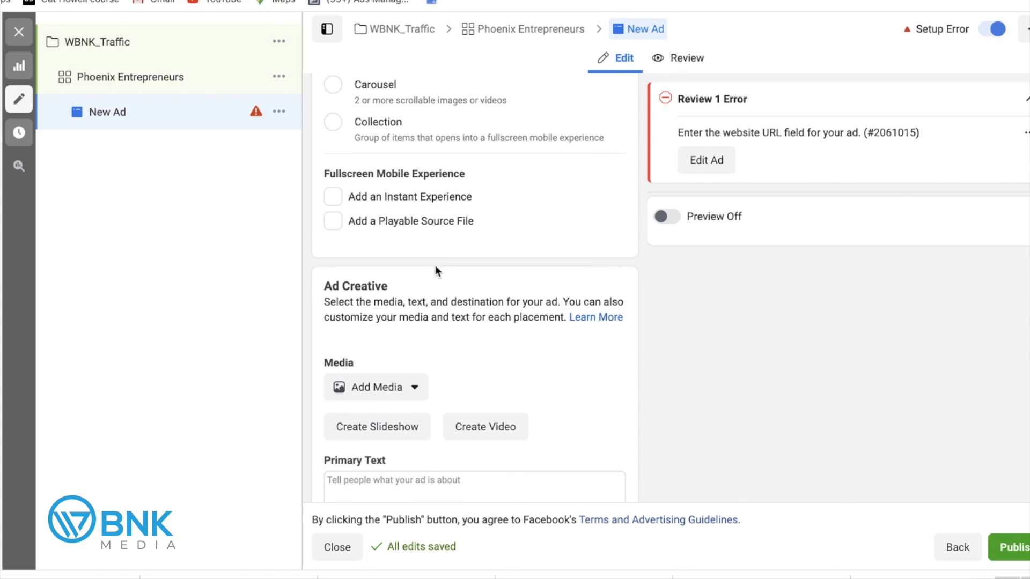
{"action": "scroll", "coordinate": [468, 244], "scroll_direction": "down", "scroll_amount": 2}
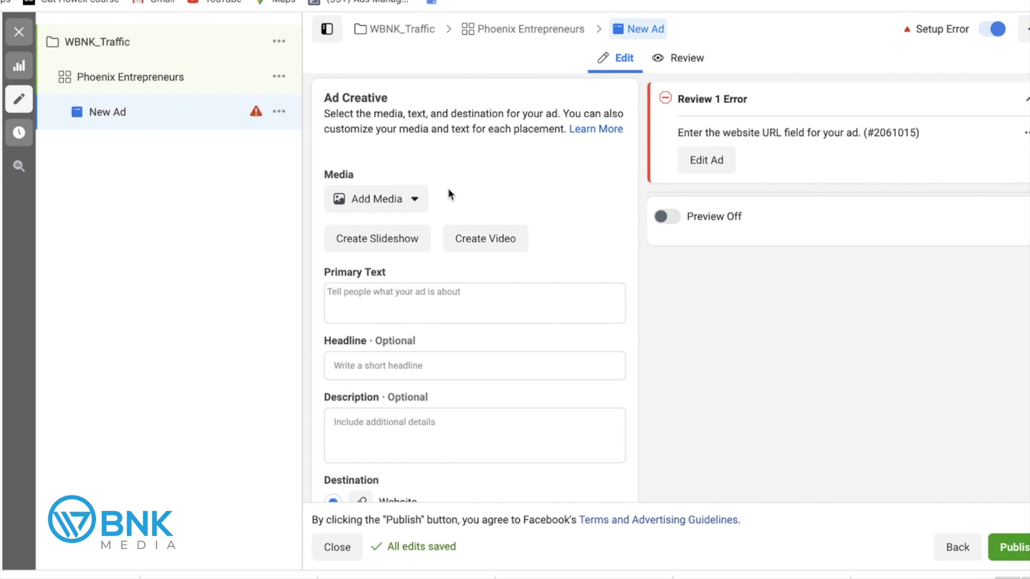
Add the 2048 × 1324 presenter-at-desk photo as the ad image for all 14 placements.
{"action": "left_click", "coordinate": [414, 200]}
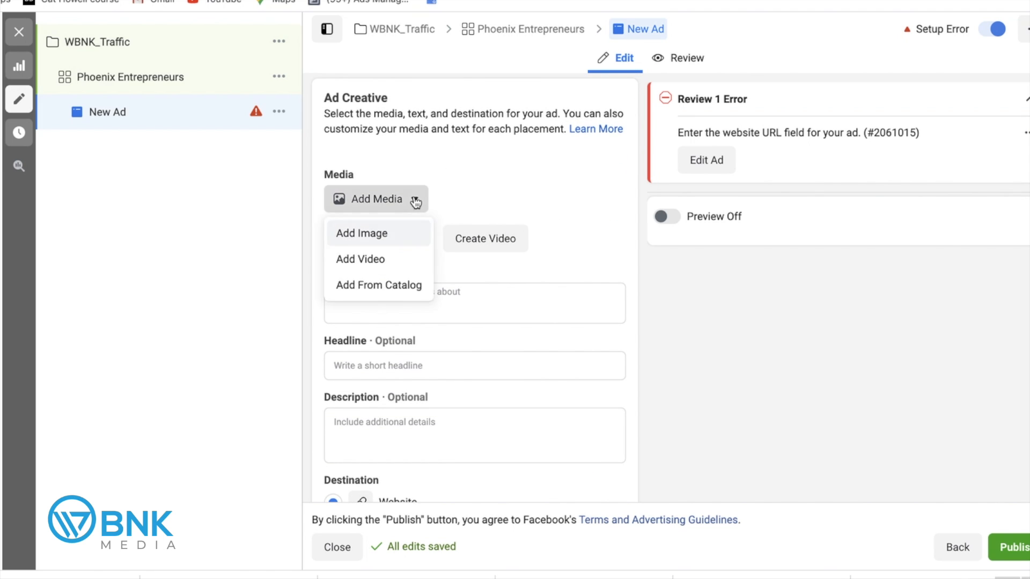
{"action": "left_click", "coordinate": [381, 234]}
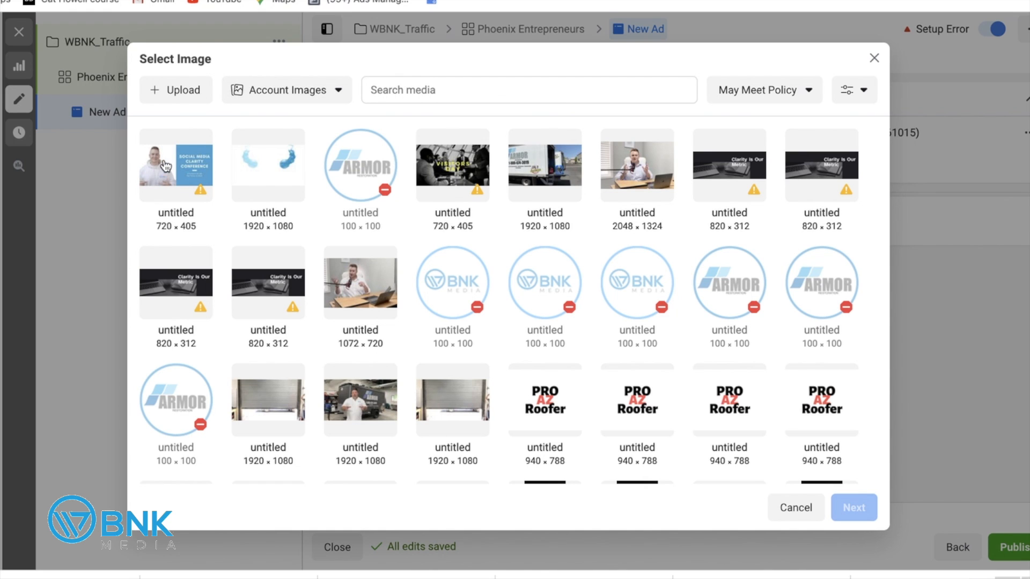
{"action": "left_click", "coordinate": [641, 165]}
{"action": "left_click", "coordinate": [864, 512]}
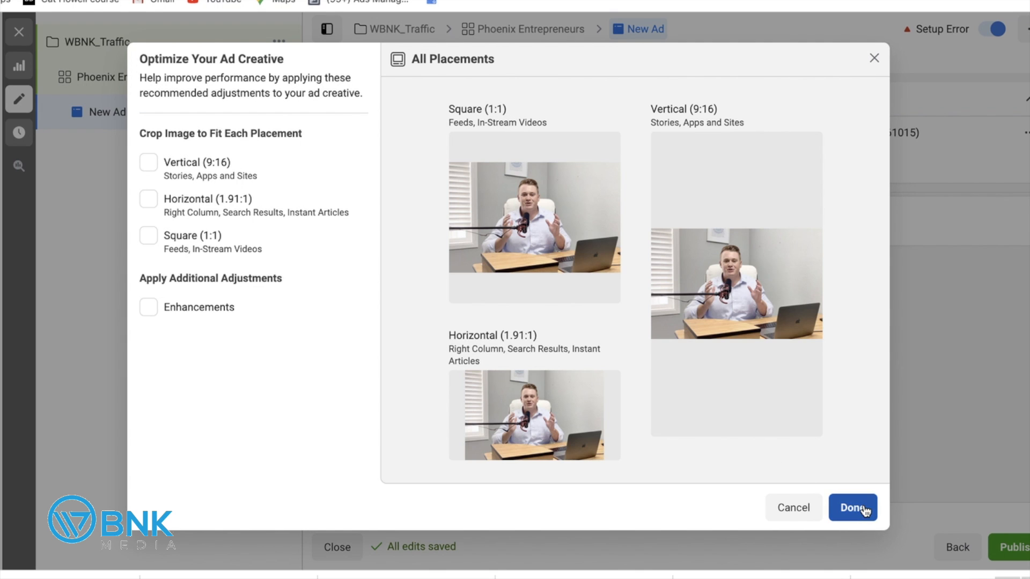
{"action": "left_click", "coordinate": [866, 509]}
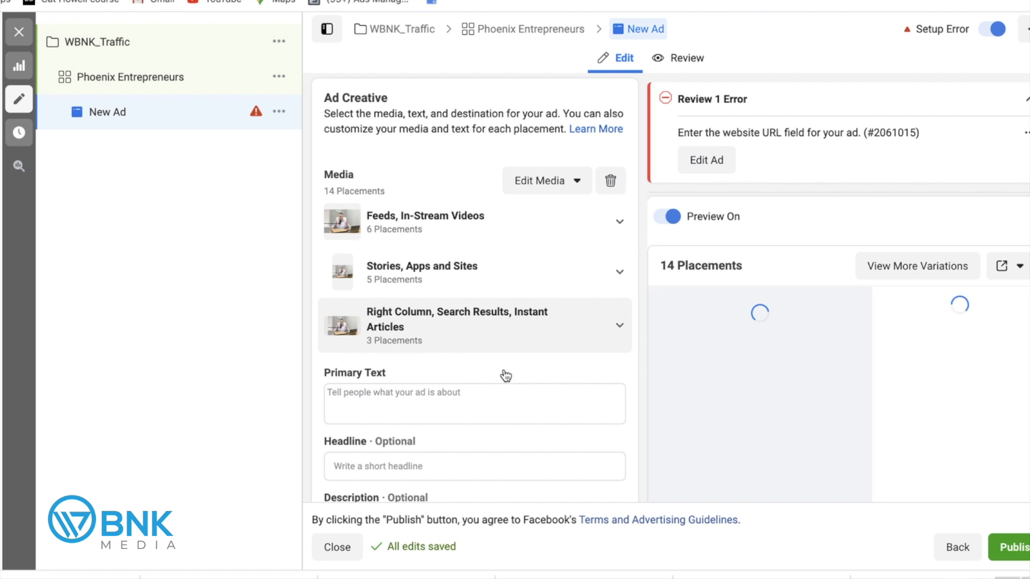
Enter primary text 'Need help marketing you business? We have you covered! For more information click the link below!'.
{"action": "scroll", "coordinate": [510, 378], "scroll_direction": "down", "scroll_amount": 1}
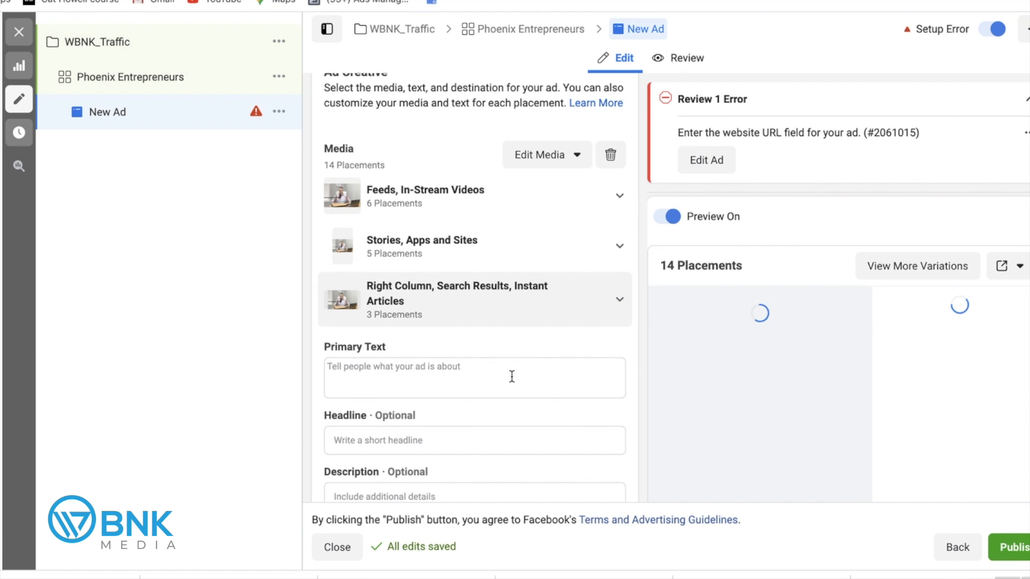
{"action": "left_click", "coordinate": [397, 367]}
{"action": "scroll", "coordinate": [466, 362], "scroll_direction": "down", "scroll_amount": 1}
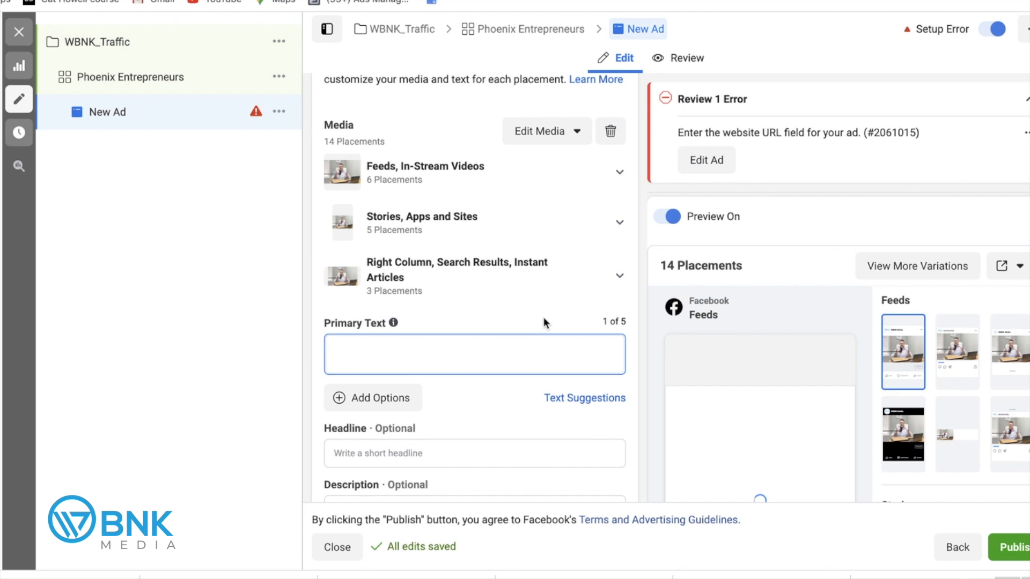
{"action": "scroll", "coordinate": [545, 321], "scroll_direction": "down", "scroll_amount": 3}
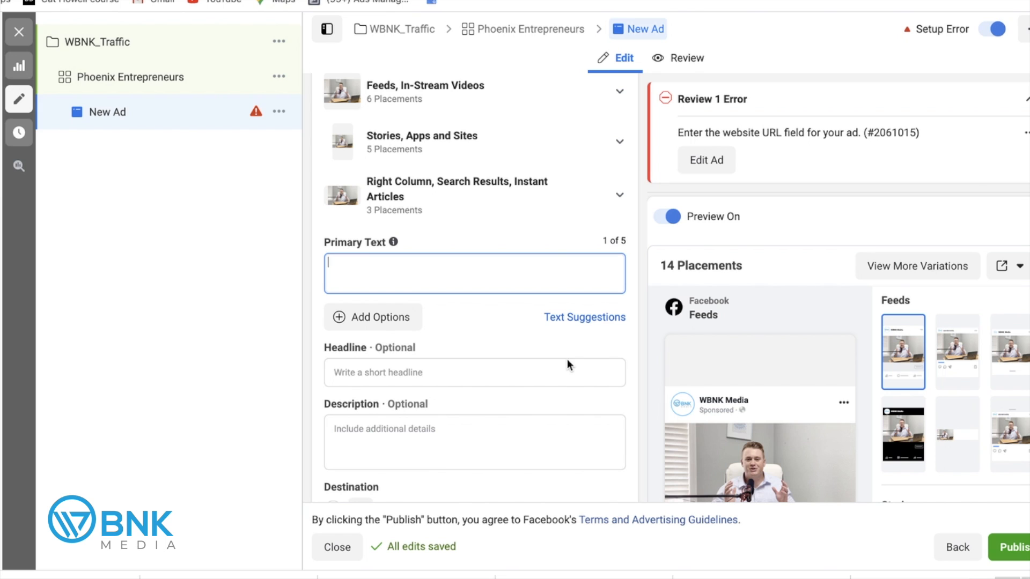
{"action": "type", "text": "Need help marketing you bu"}
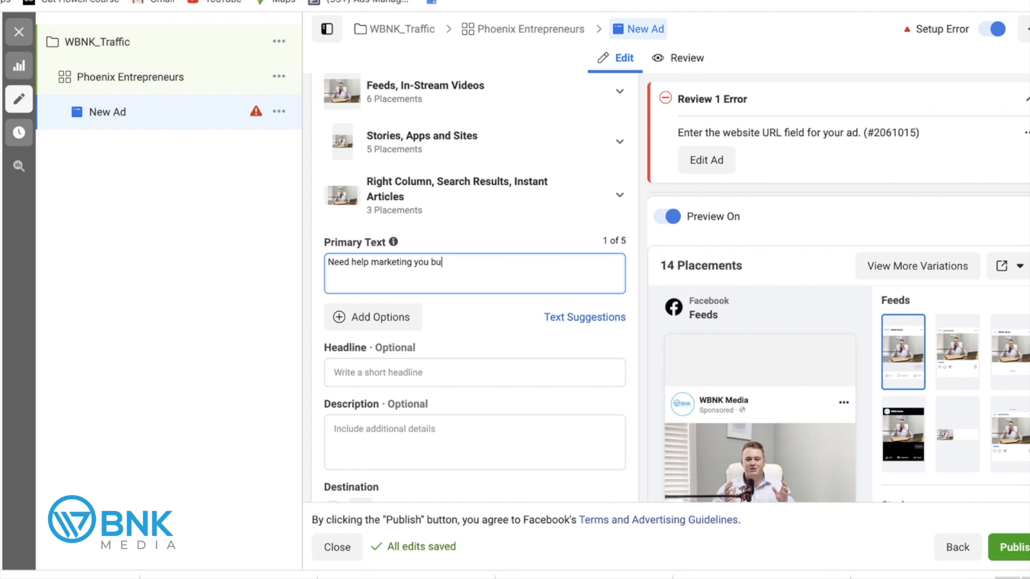
{"action": "type", "text": "siness? We"}
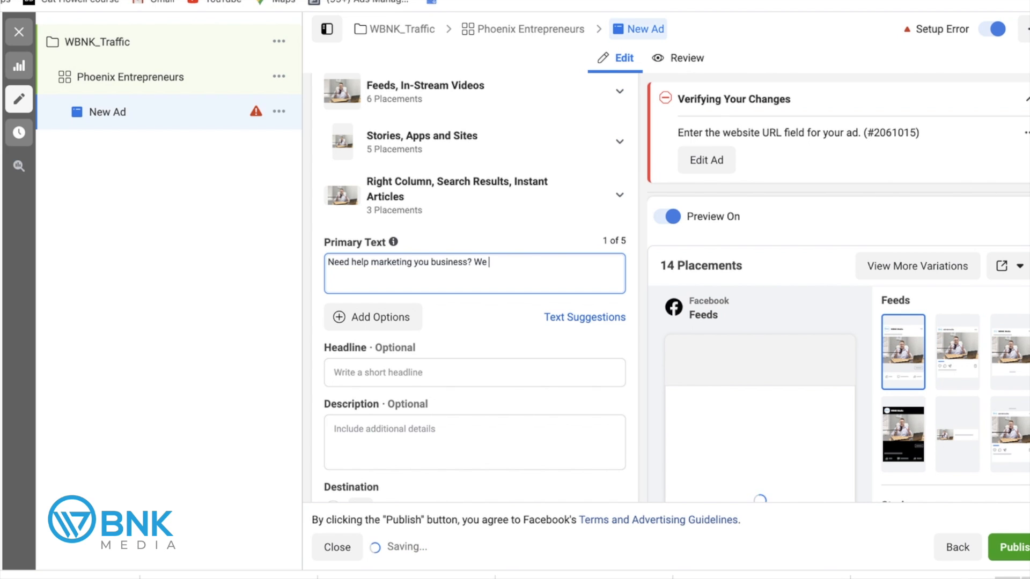
{"action": "type", "text": " have you covered"}
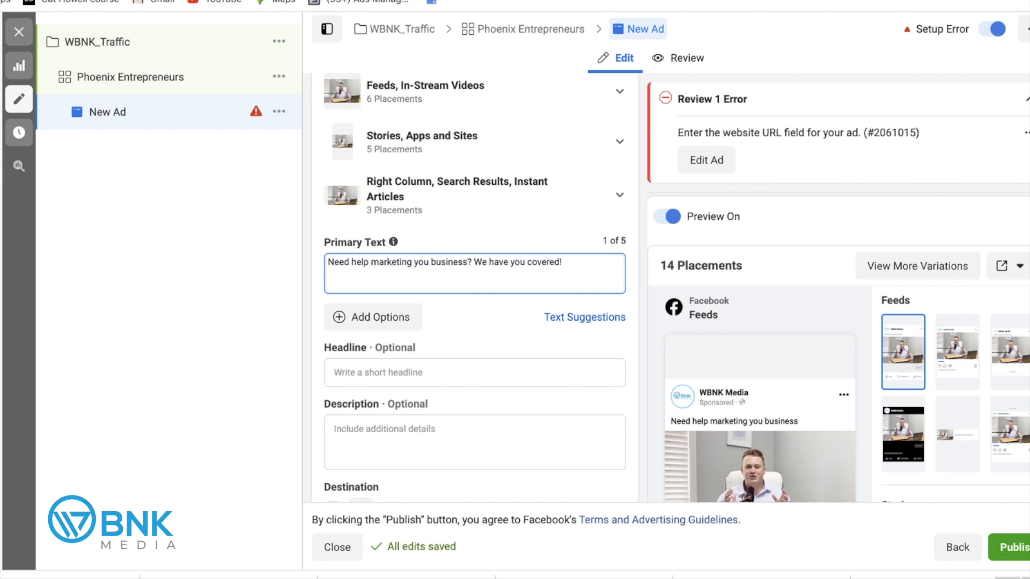
{"action": "type", "text": "!"}
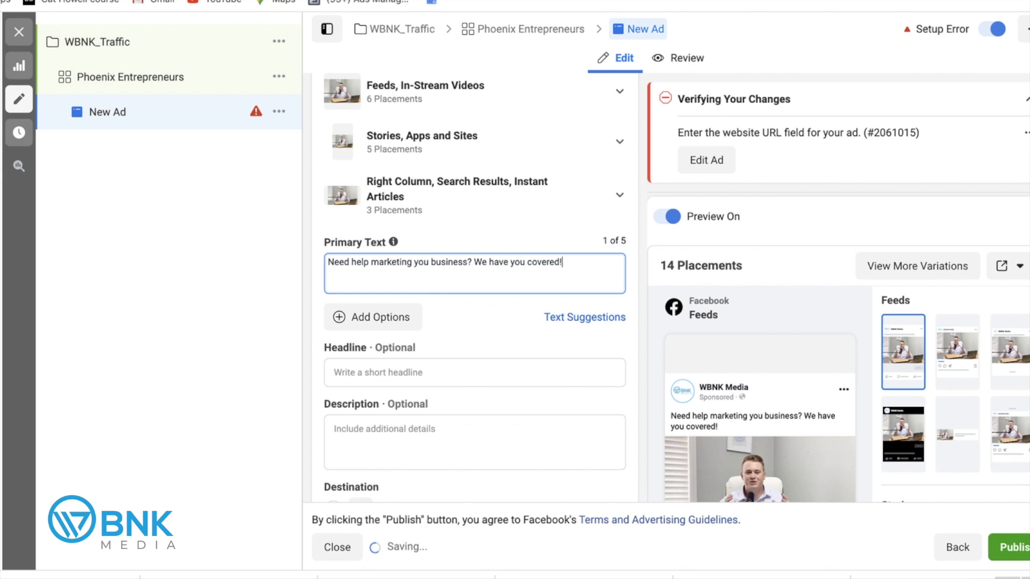
{"action": "type", "text": " For more information click the link"}
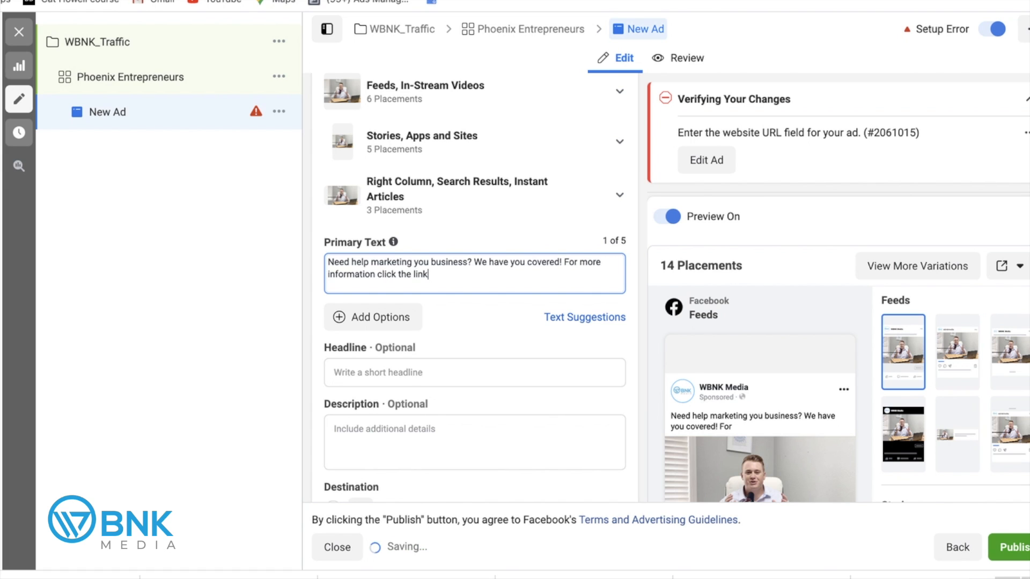
{"action": "type", "text": " below!"}
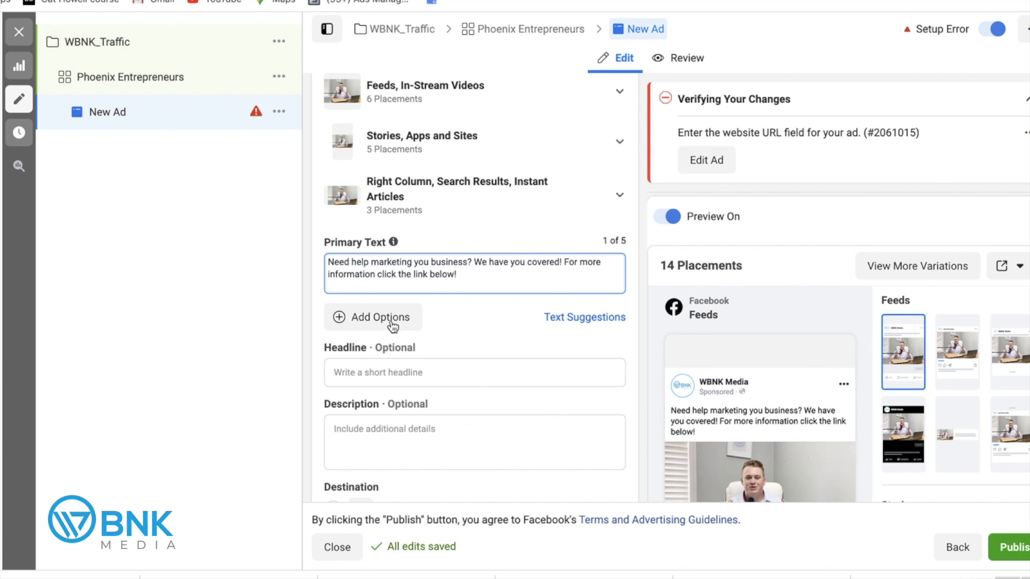
{"action": "scroll", "coordinate": [343, 322], "scroll_direction": "down", "scroll_amount": 1}
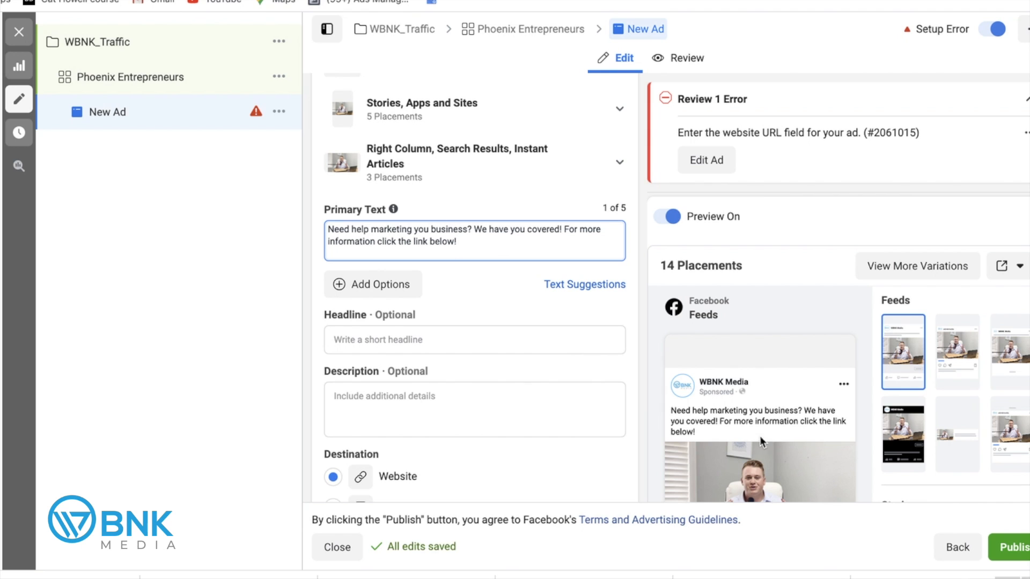
{"action": "scroll", "coordinate": [751, 329], "scroll_direction": "down", "scroll_amount": 2}
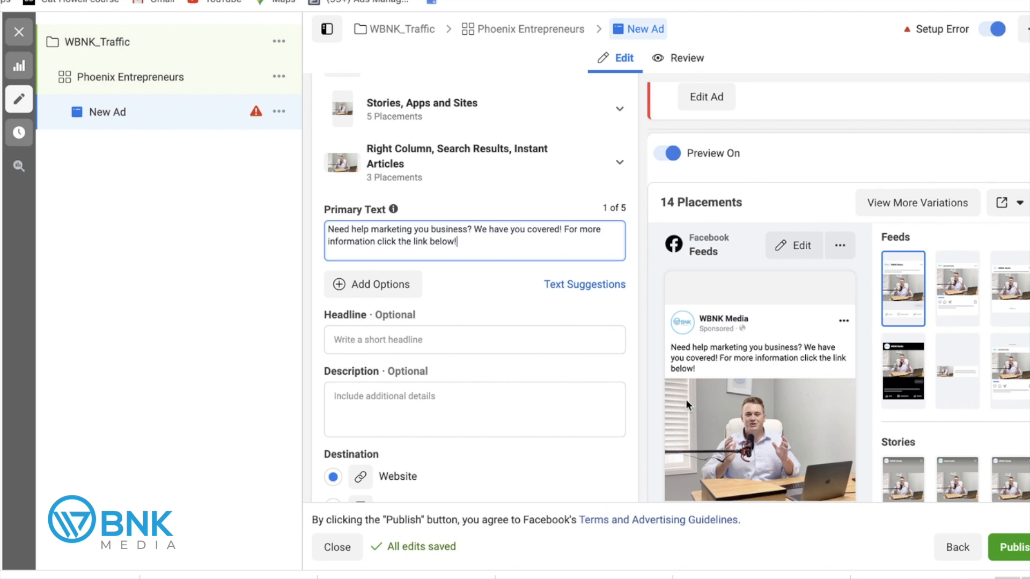
{"action": "scroll", "coordinate": [720, 344], "scroll_direction": "down", "scroll_amount": 2}
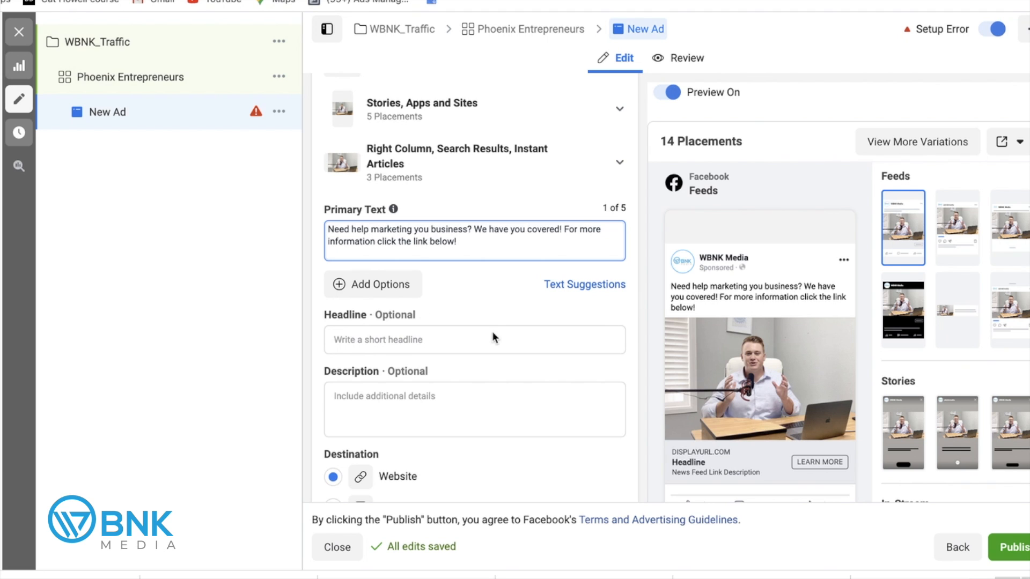
Enter the headline 'Your Marketing Experts!', then add and remove an empty extra primary text option.
{"action": "left_click", "coordinate": [451, 339]}
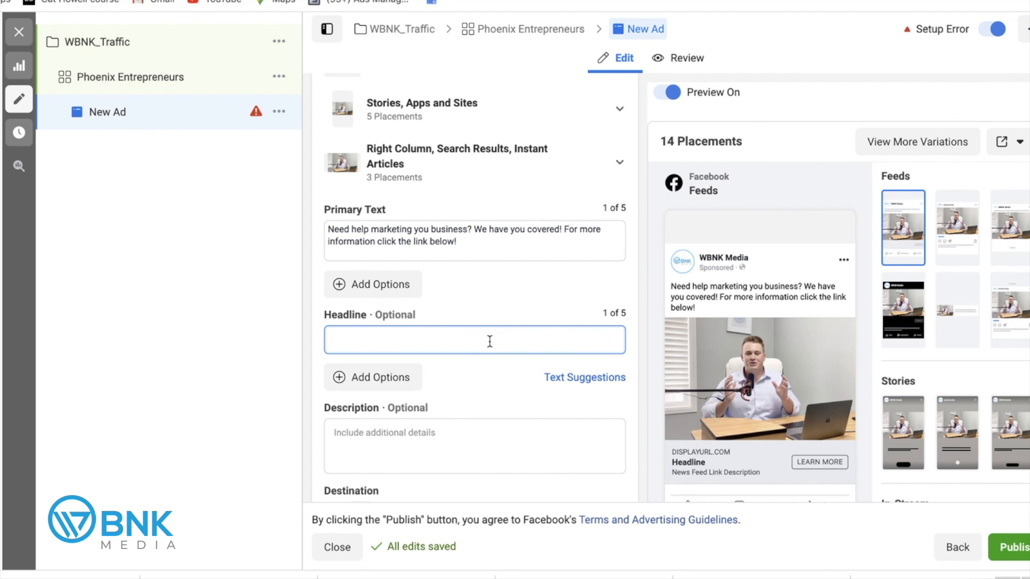
{"action": "type", "text": "Your Marketing Experts!"}
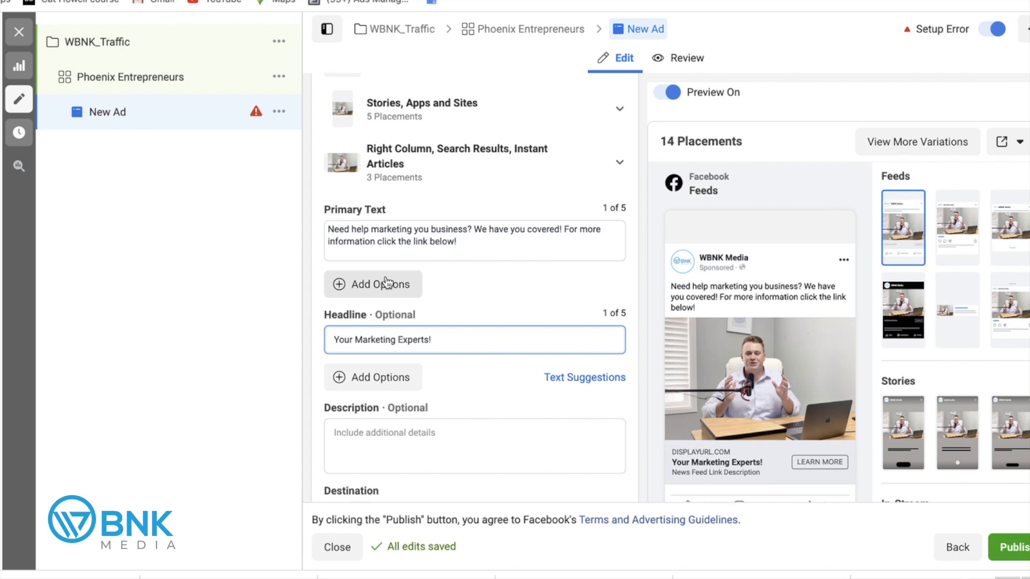
{"action": "left_click", "coordinate": [457, 280]}
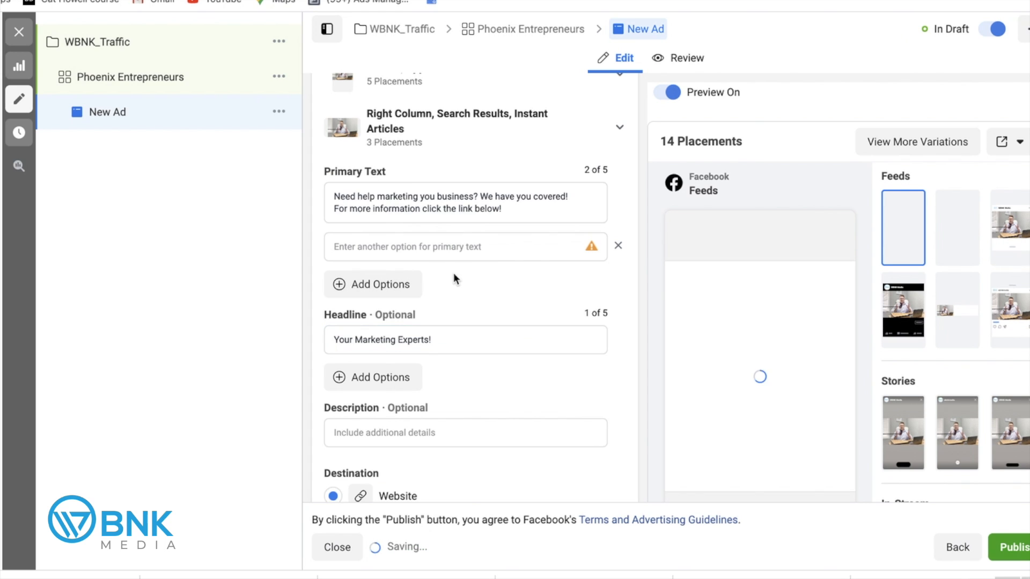
{"action": "left_click", "coordinate": [405, 245]}
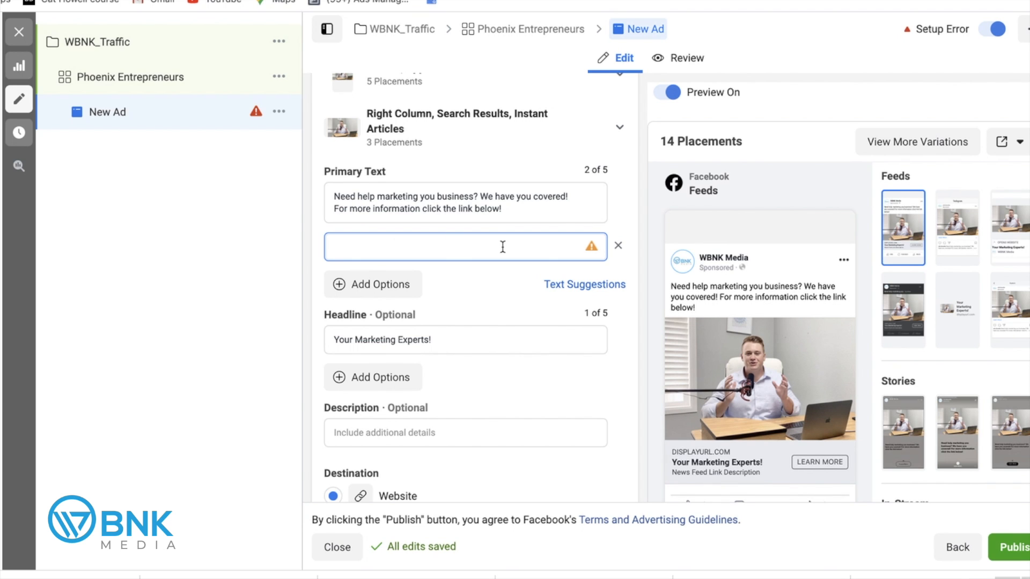
{"action": "left_click", "coordinate": [622, 247]}
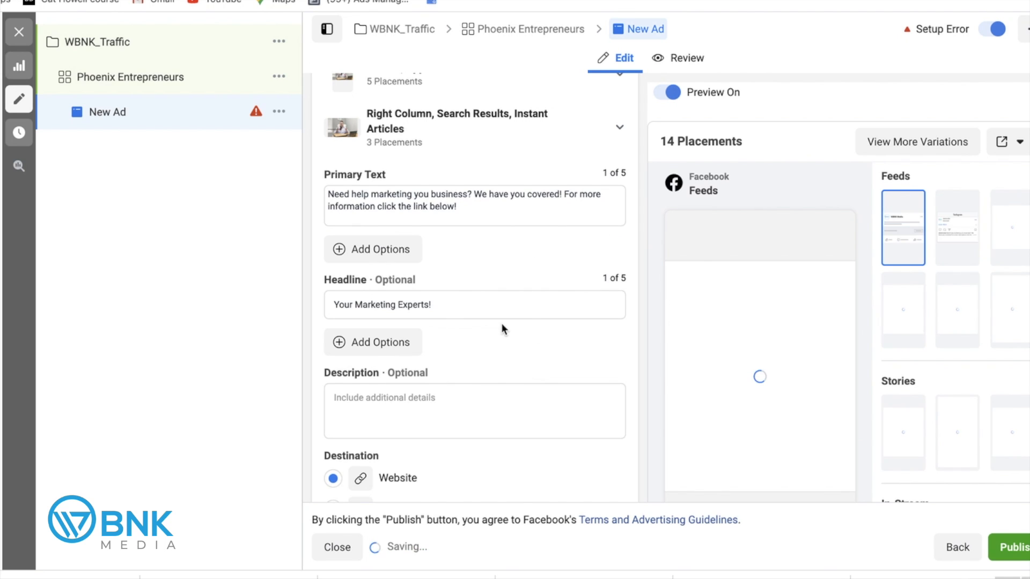
{"action": "scroll", "coordinate": [516, 336], "scroll_direction": "down", "scroll_amount": 1}
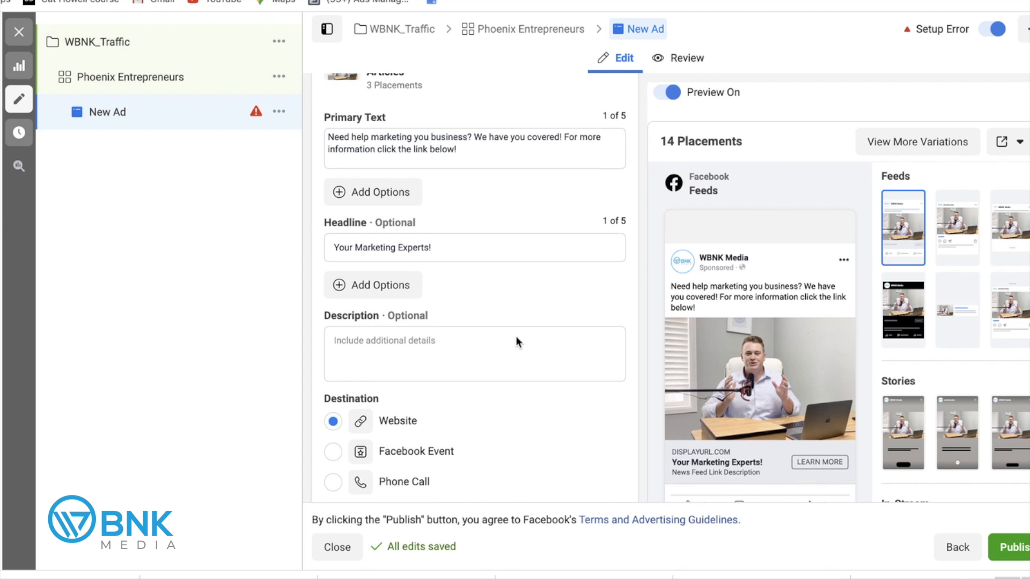
{"action": "scroll", "coordinate": [516, 335], "scroll_direction": "down", "scroll_amount": 1}
{"action": "scroll", "coordinate": [516, 335], "scroll_direction": "down", "scroll_amount": 2}
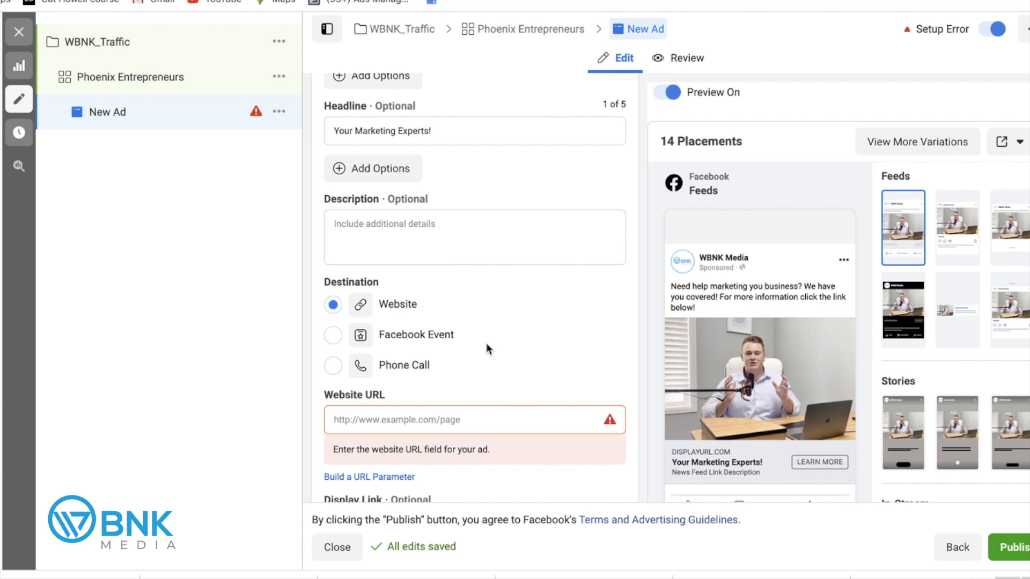
{"action": "left_click", "coordinate": [408, 422]}
{"action": "type", "text": "ww"}
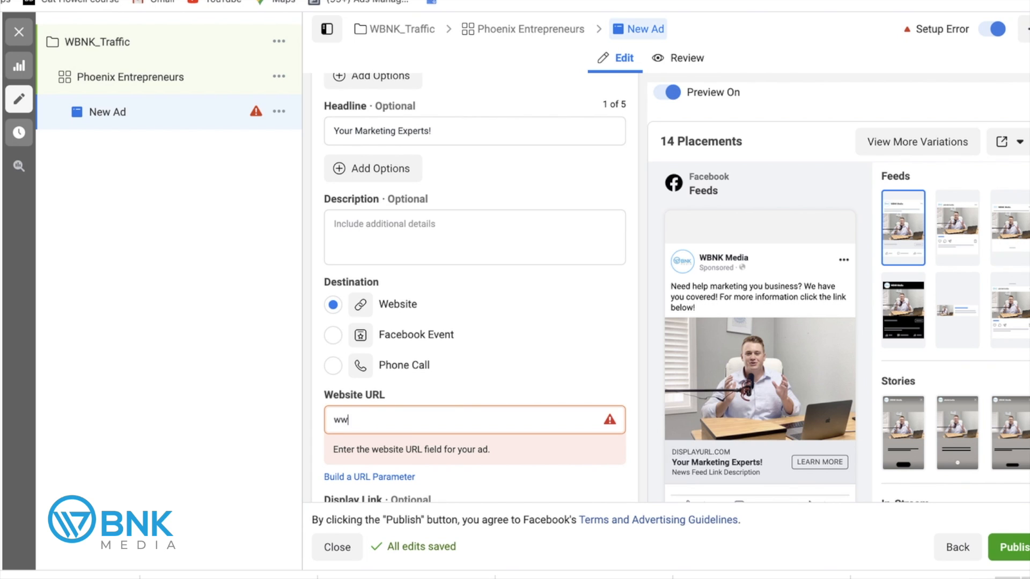
{"action": "type", "text": "w.example.com"}
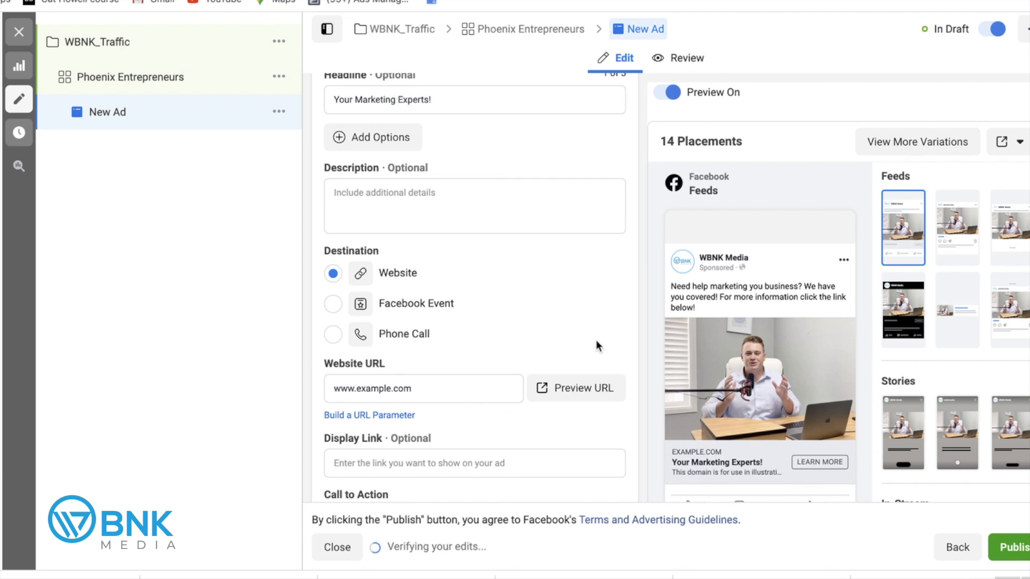
{"action": "scroll", "coordinate": [490, 272], "scroll_direction": "down", "scroll_amount": 3}
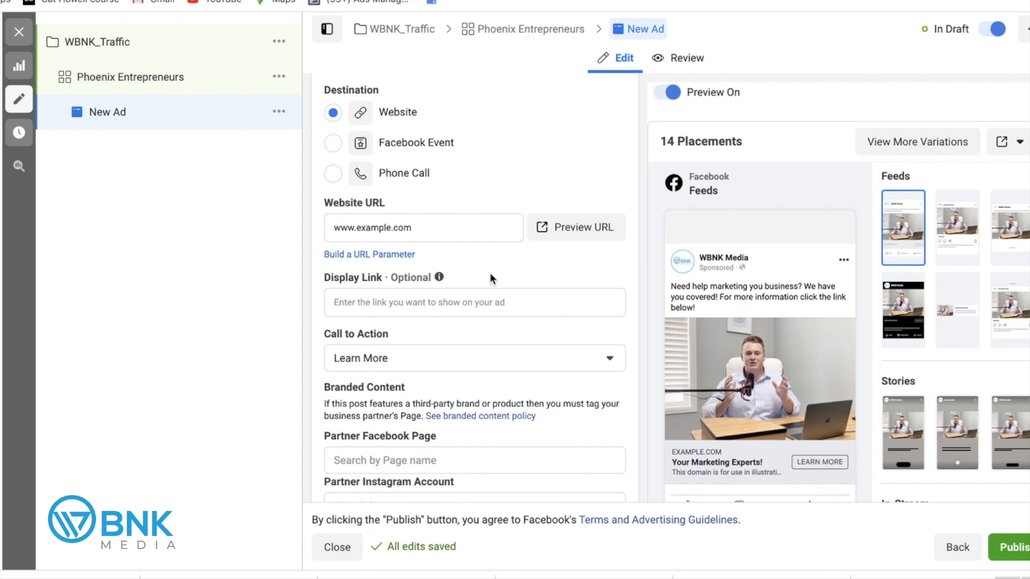
{"action": "mouse_move", "coordinate": [361, 334]}
{"action": "left_click", "coordinate": [475, 357]}
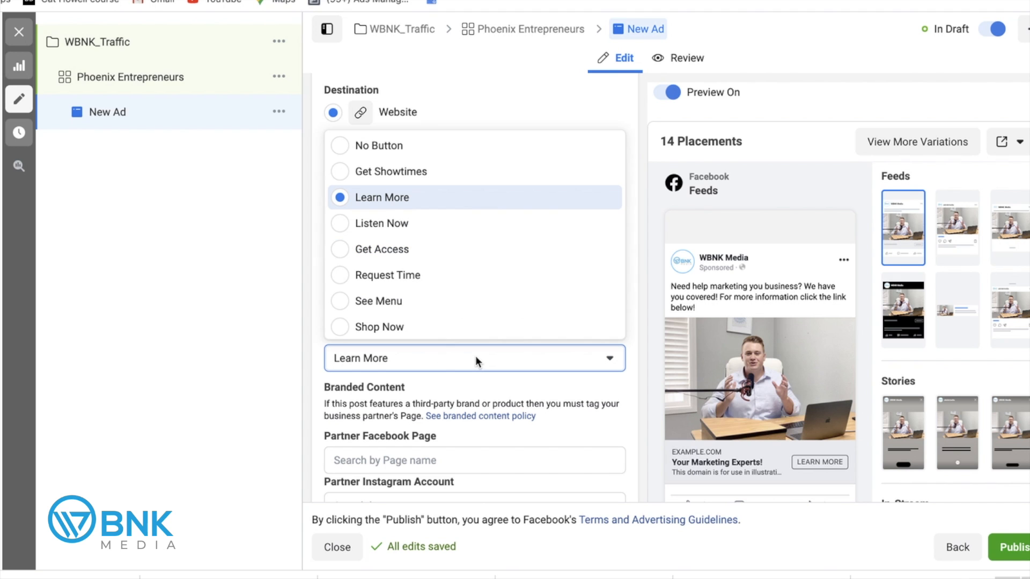
{"action": "scroll", "coordinate": [455, 260], "scroll_direction": "down", "scroll_amount": 3}
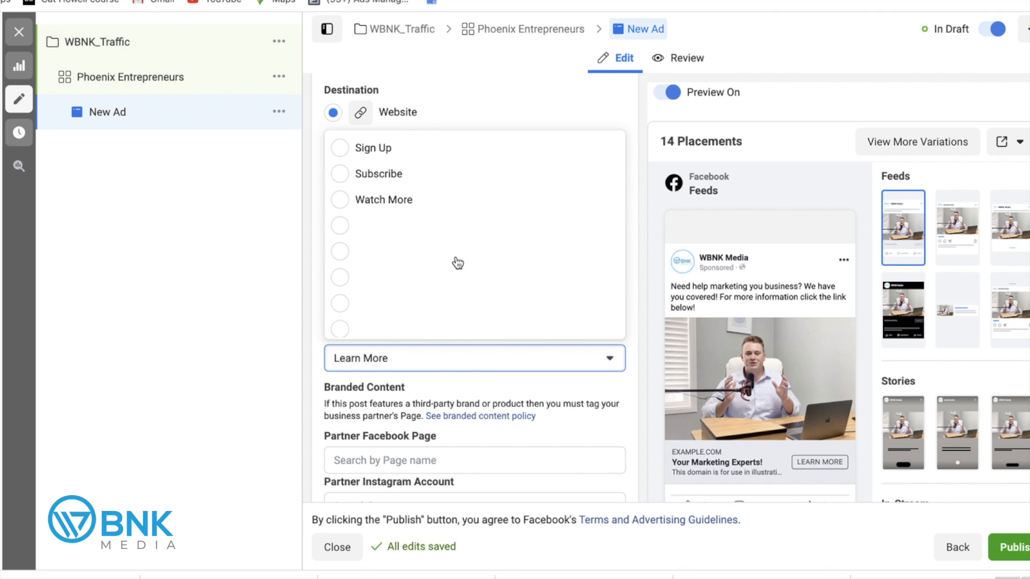
{"action": "scroll", "coordinate": [458, 263], "scroll_direction": "up", "scroll_amount": 5}
{"action": "scroll", "coordinate": [456, 263], "scroll_direction": "up", "scroll_amount": 3}
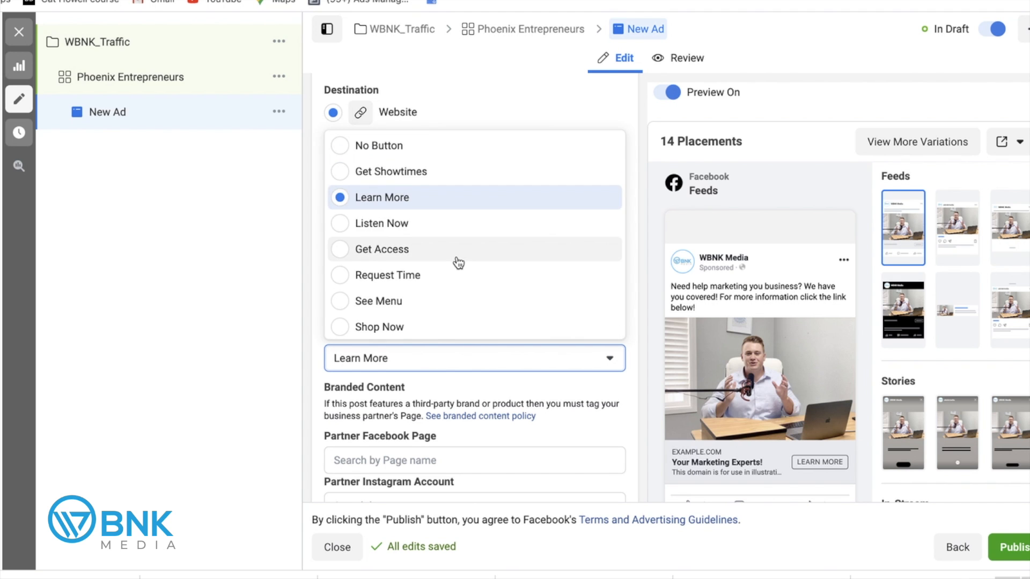
{"action": "left_click", "coordinate": [592, 197]}
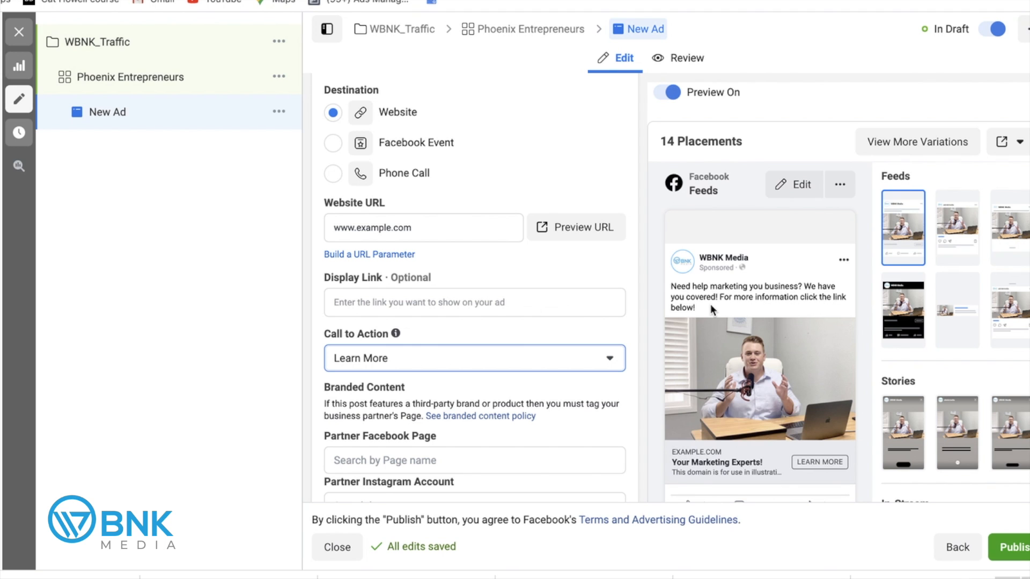
{"action": "scroll", "coordinate": [710, 306], "scroll_direction": "down", "scroll_amount": 1}
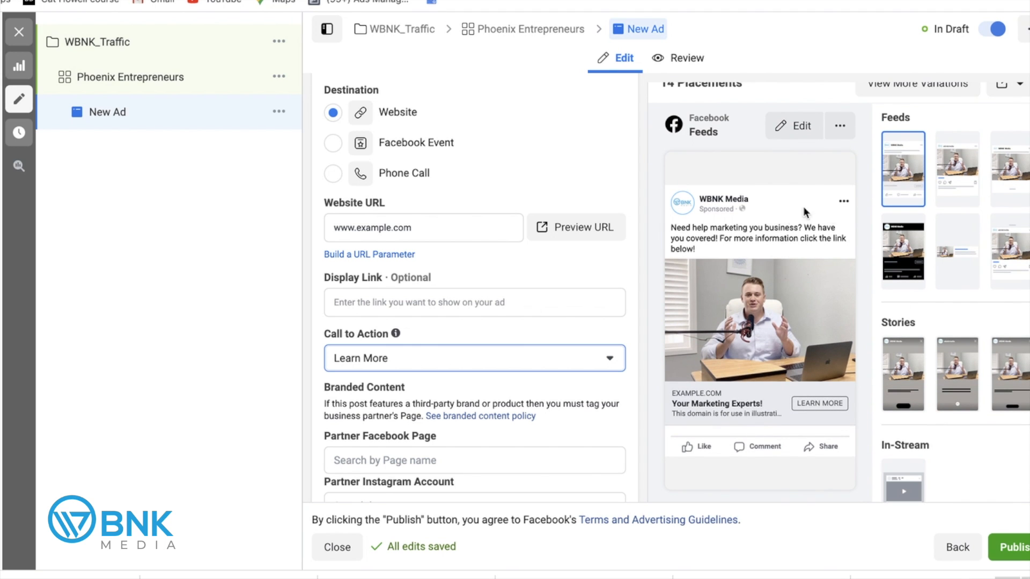